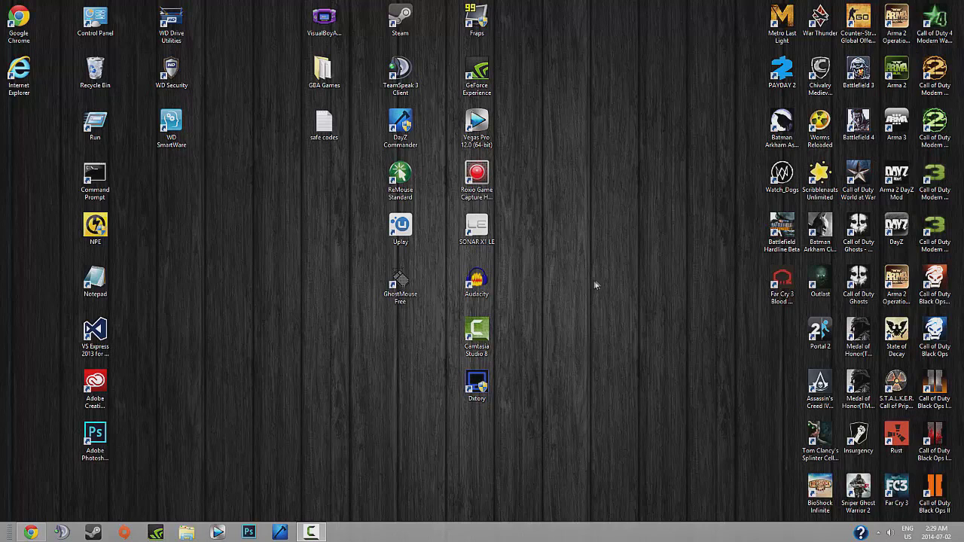
Open DayZ Commander and check the installed and required Arma versions for the first favorite server
double_click(400, 134)
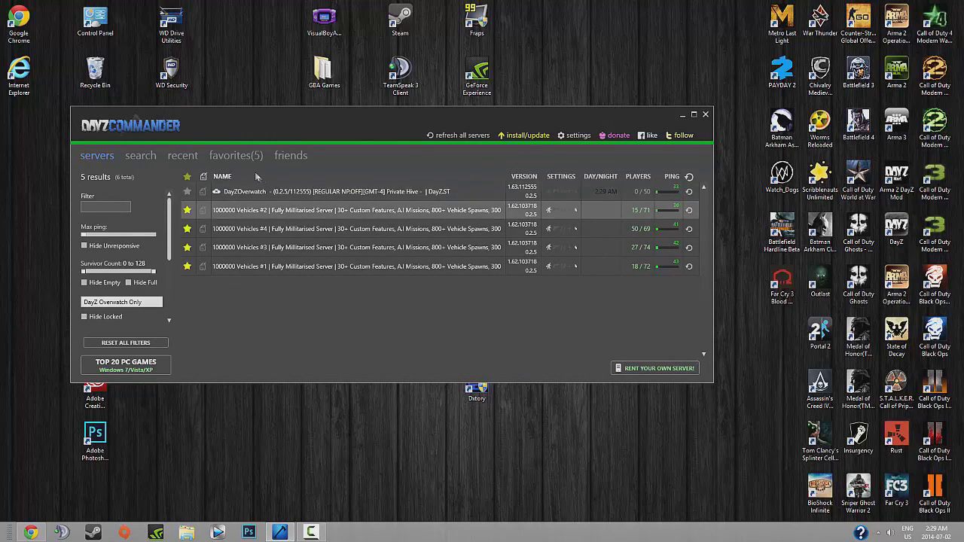
click(236, 155)
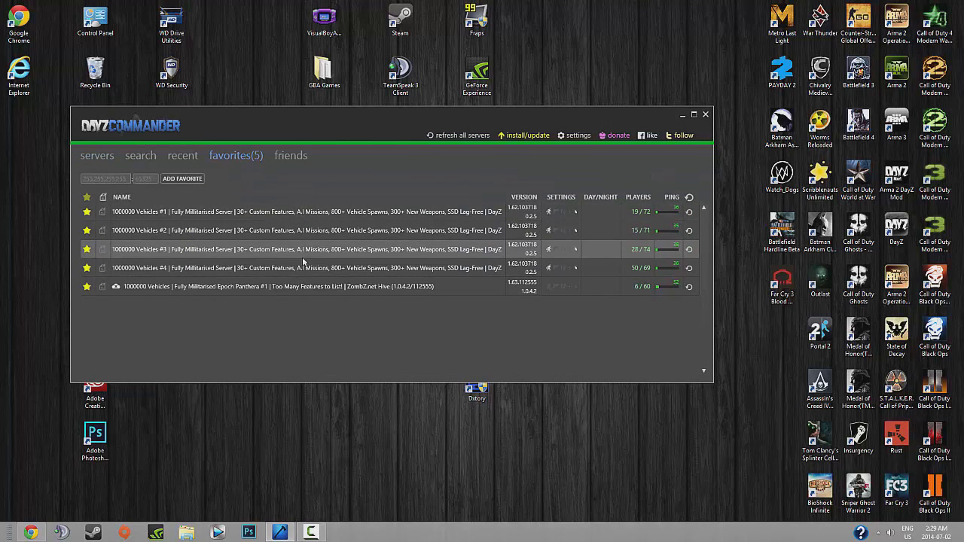
mouse_move(533, 212)
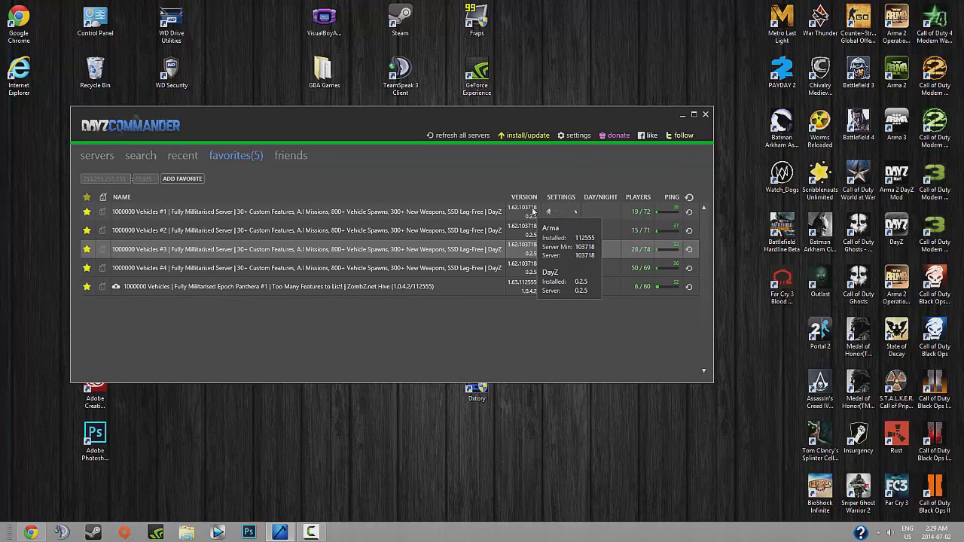
Look through the available Arma 2 builds in the install/update section and return to the favorite servers
click(536, 136)
click(635, 177)
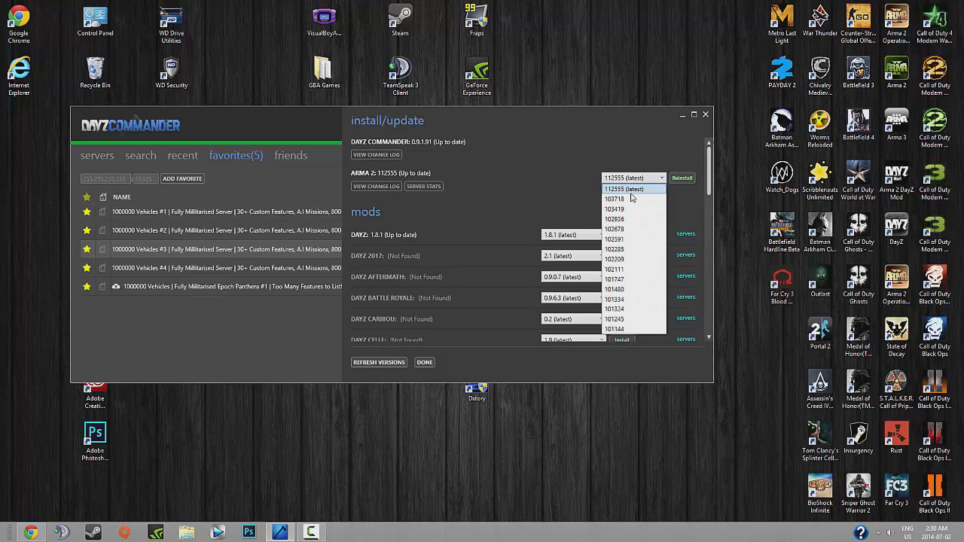
click(426, 363)
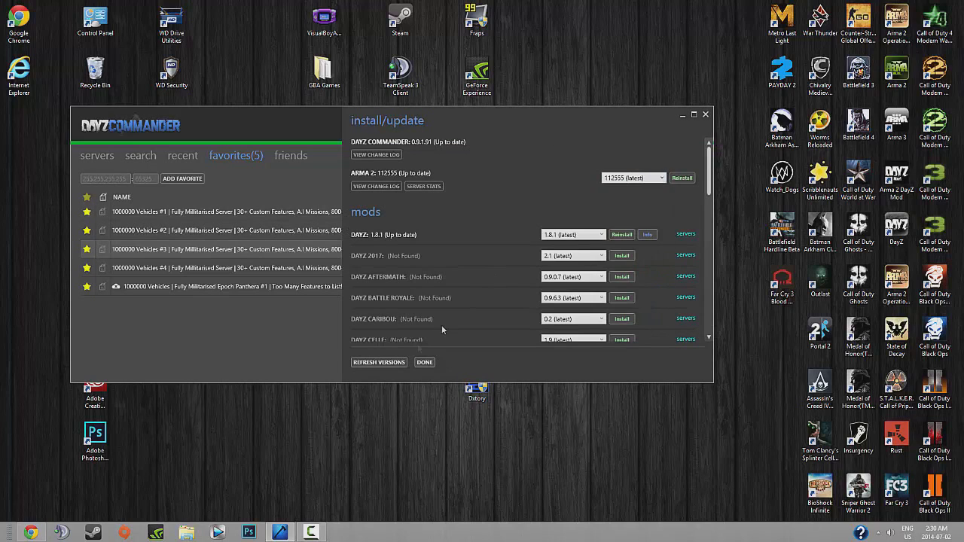
click(426, 363)
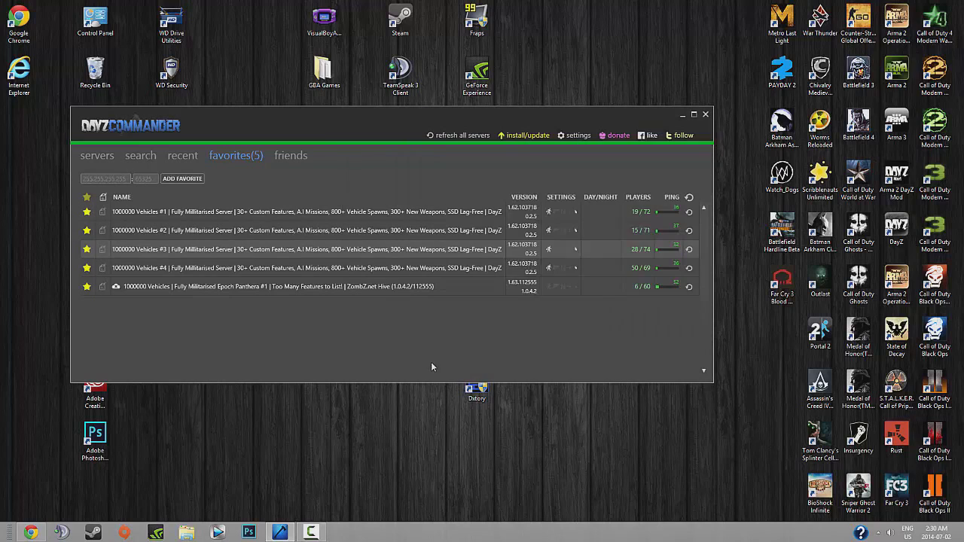
Try to install Arma 2 build 103718 from the install/update section, then close the installer messages and the section
click(526, 138)
click(634, 178)
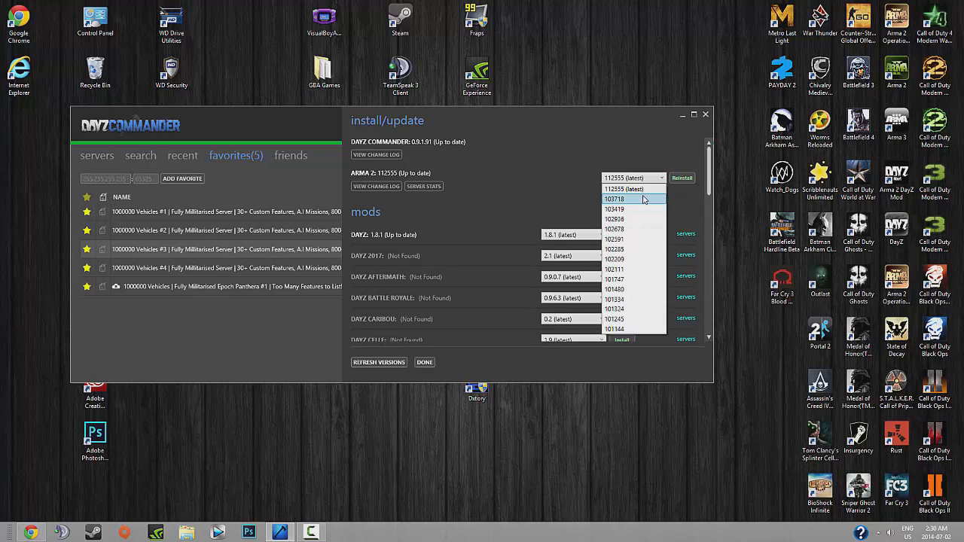
click(644, 199)
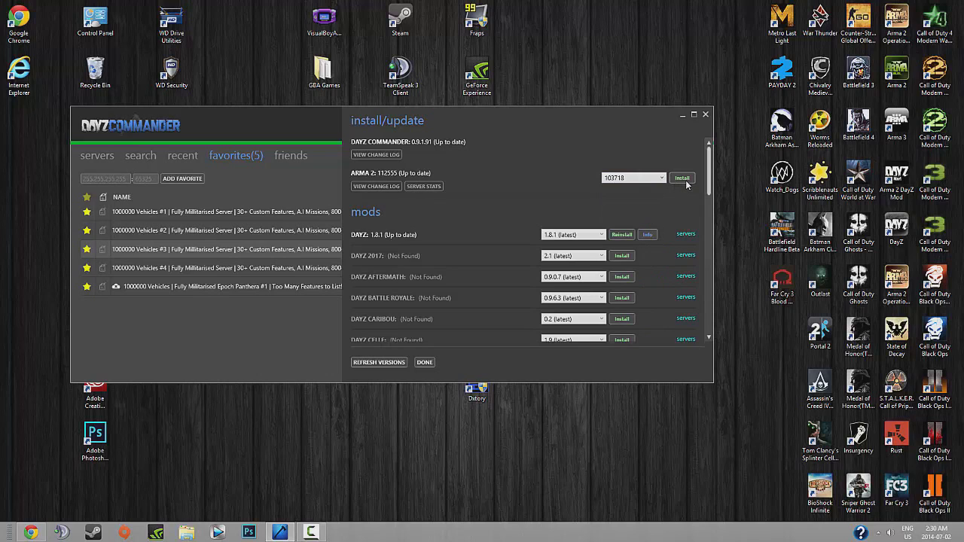
click(685, 180)
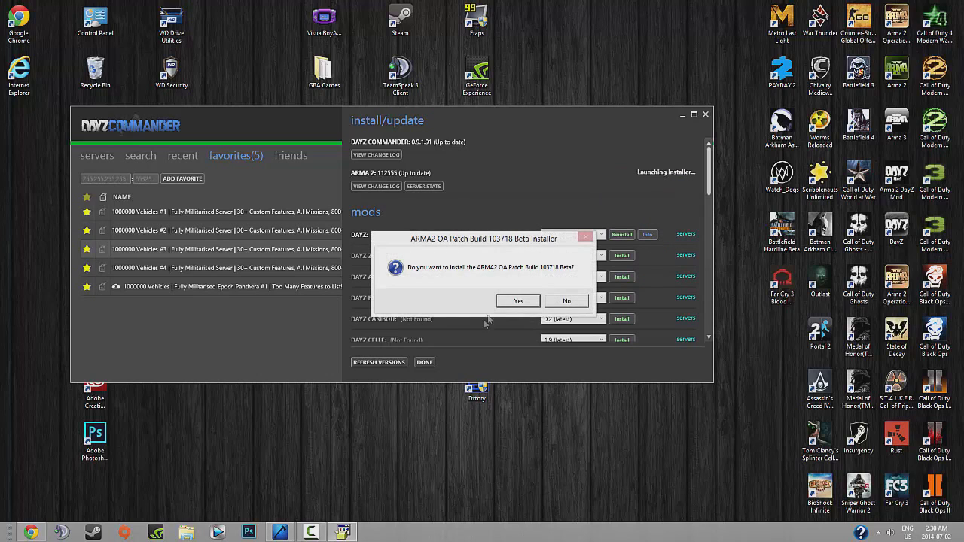
click(502, 302)
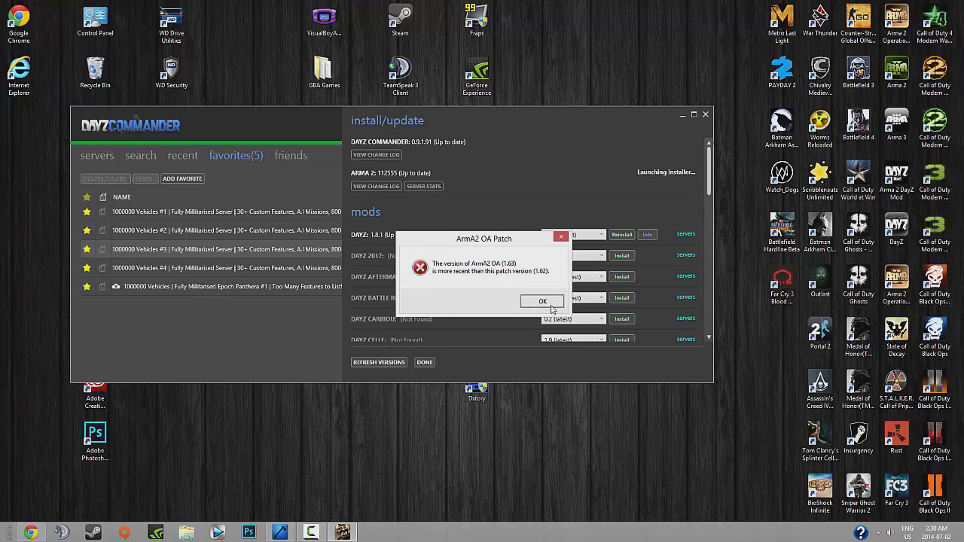
click(542, 301)
click(491, 301)
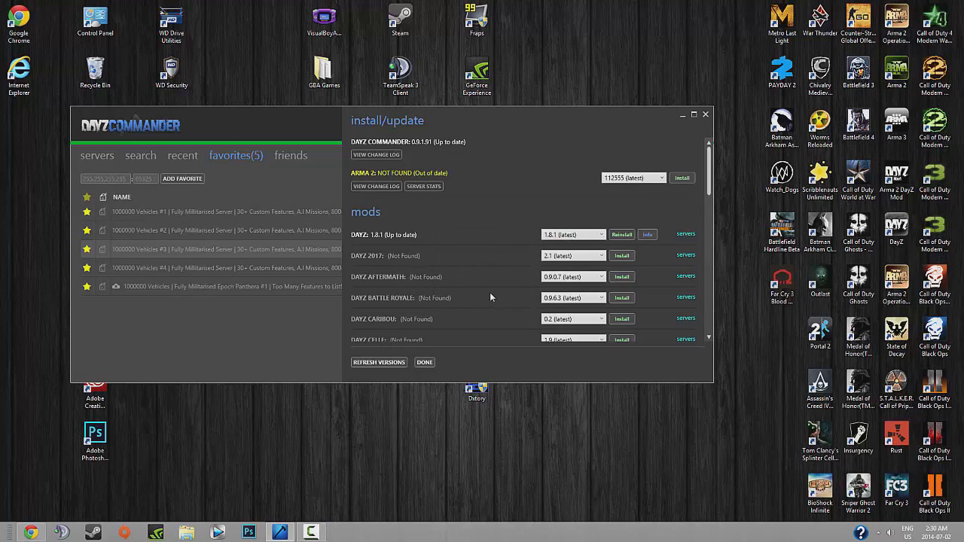
click(425, 363)
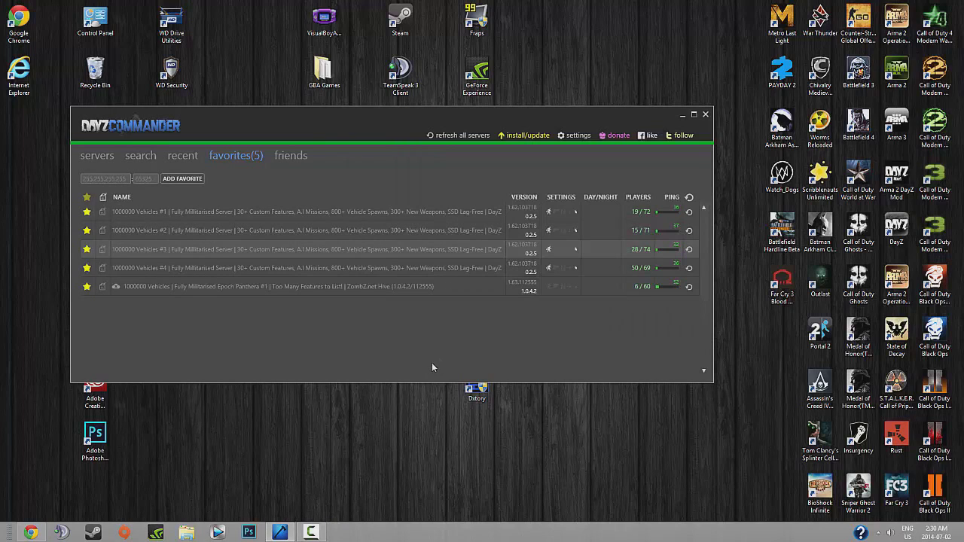
Minimize DayZ Commander and launch the Registry Editor through the Run dialog with regedit
click(683, 116)
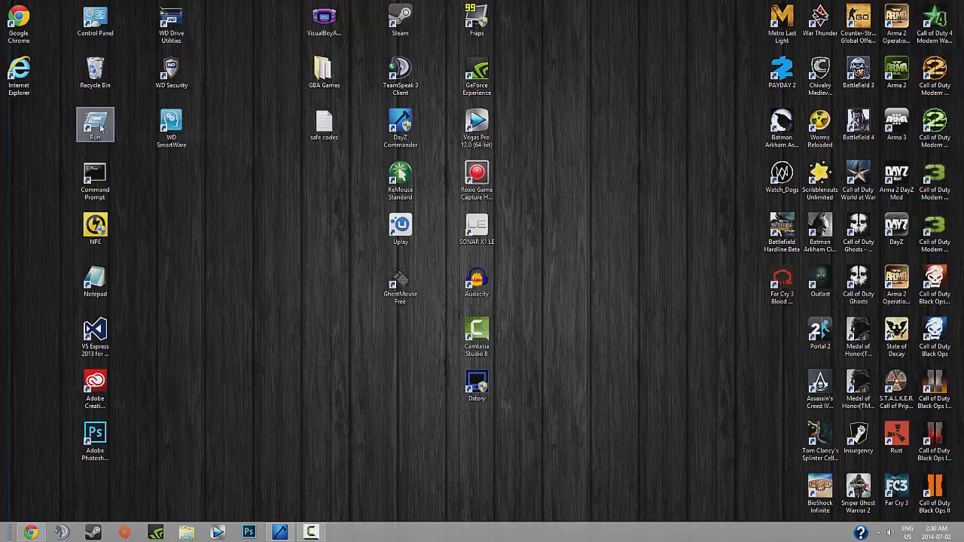
right_click(100, 124)
key(Return)
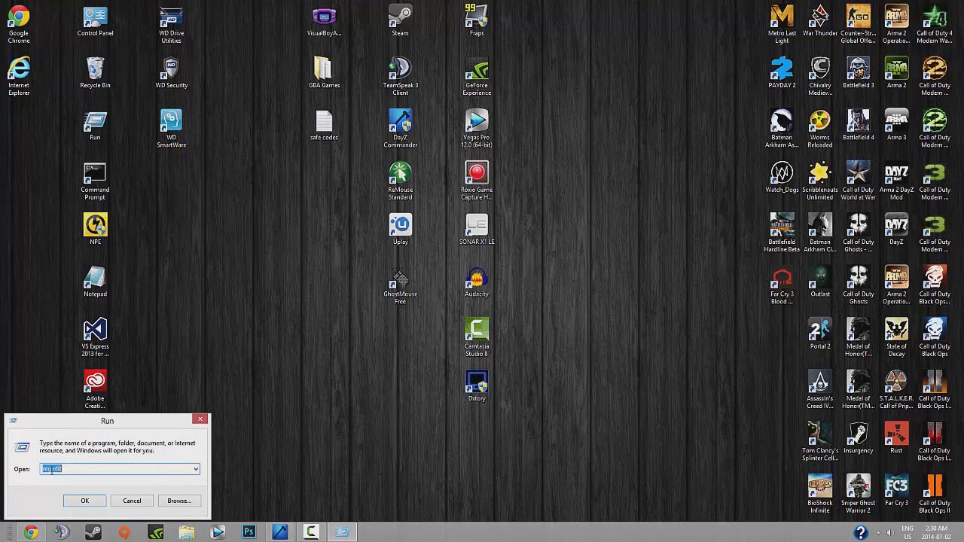
click(86, 501)
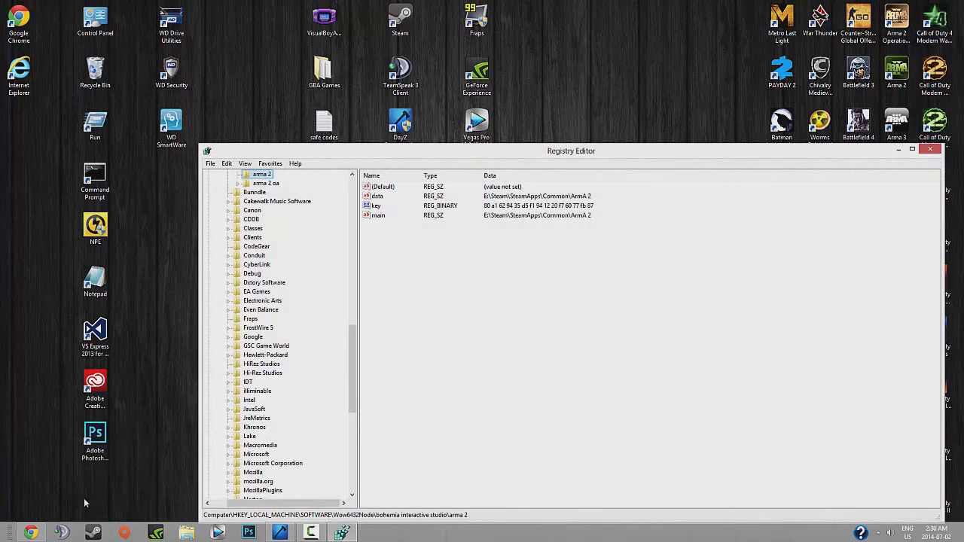
Expand the Bohemia Interactive key under Wow6432Node and inspect the two Arma 2 OA keys in both Bohemia folders
drag(352, 358, 321, 327)
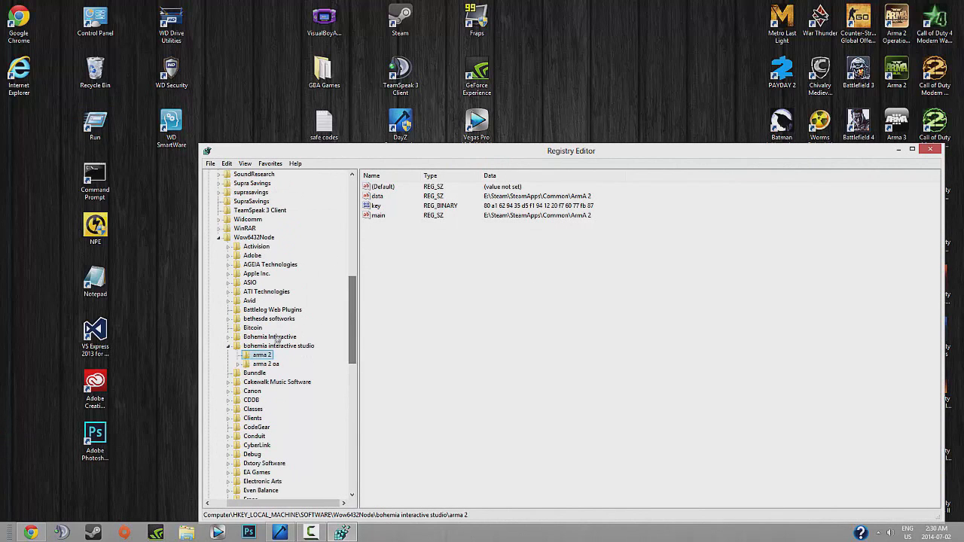
click(228, 336)
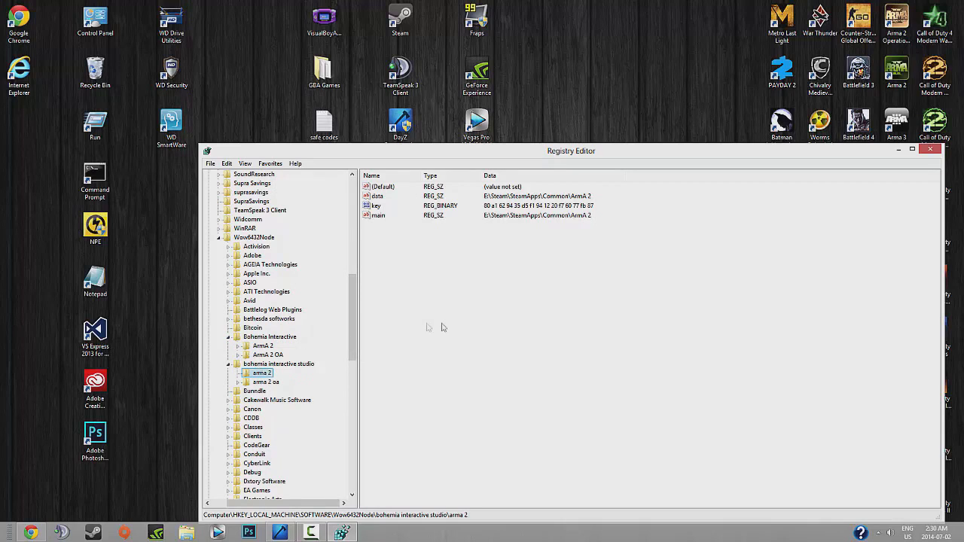
key(ctrl+f)
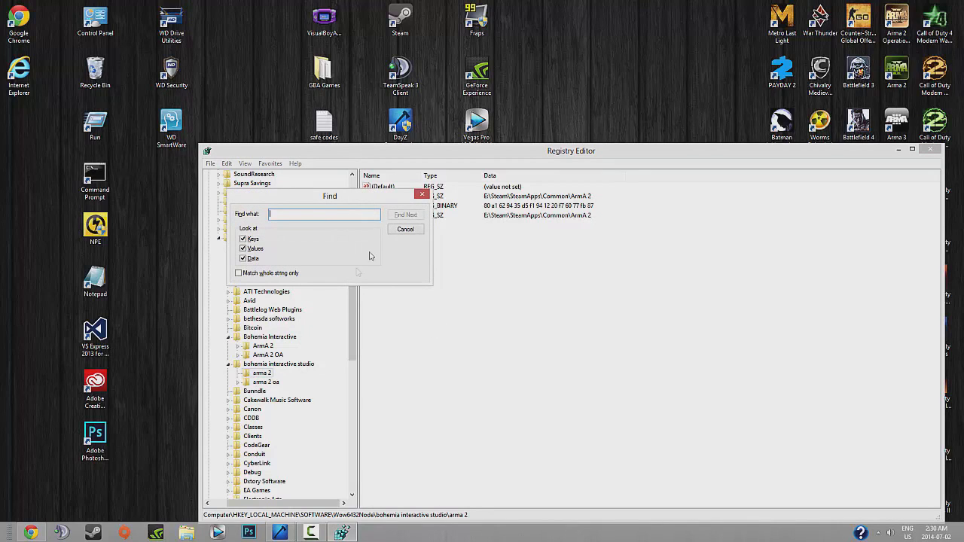
click(402, 233)
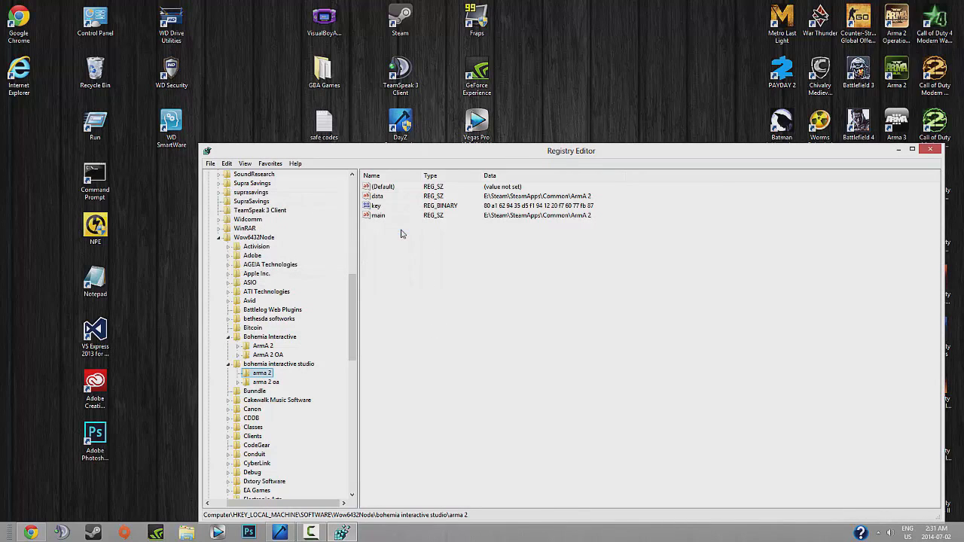
click(281, 357)
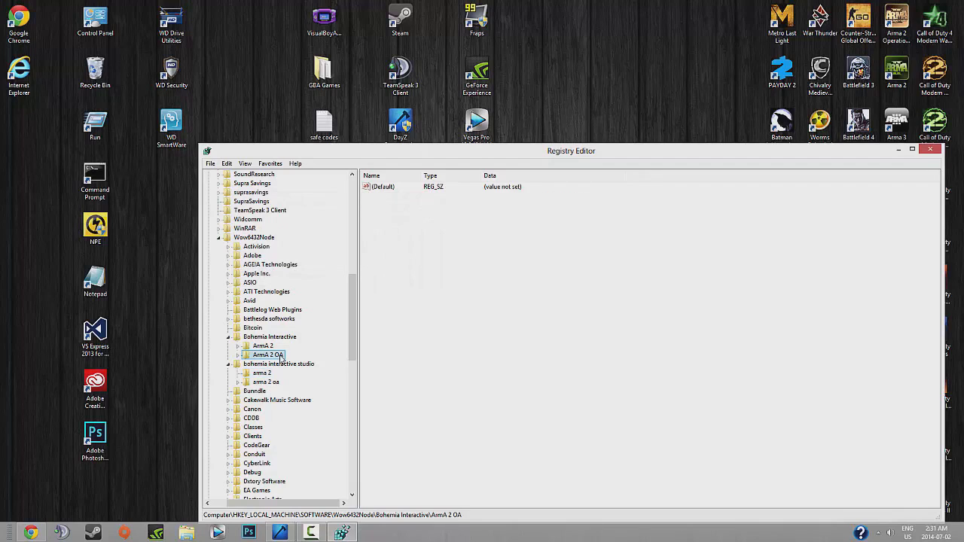
click(272, 384)
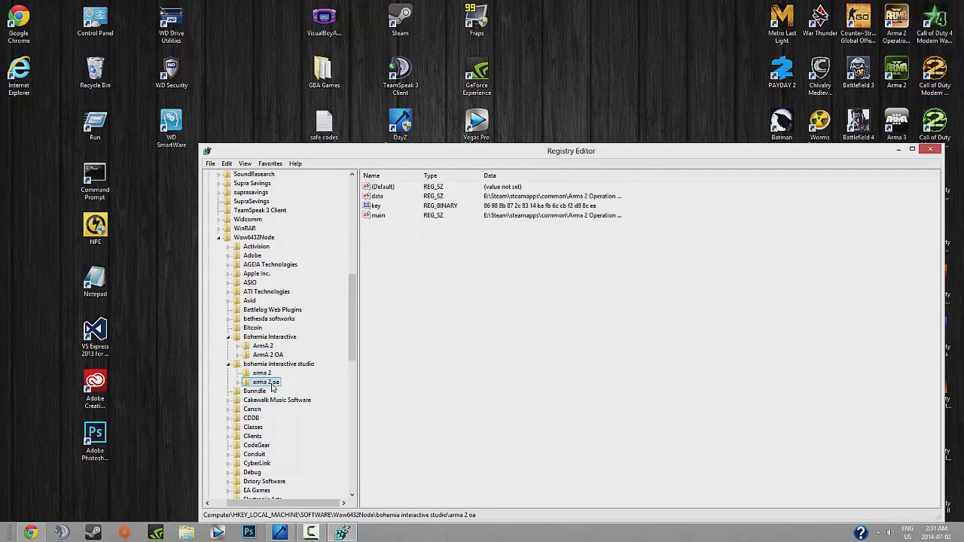
Delete the ArmA 2 OA key under Bohemia Interactive and arma 2 oa under bohemia interactive studio, then close the Registry Editor
click(275, 356)
right_click(275, 357)
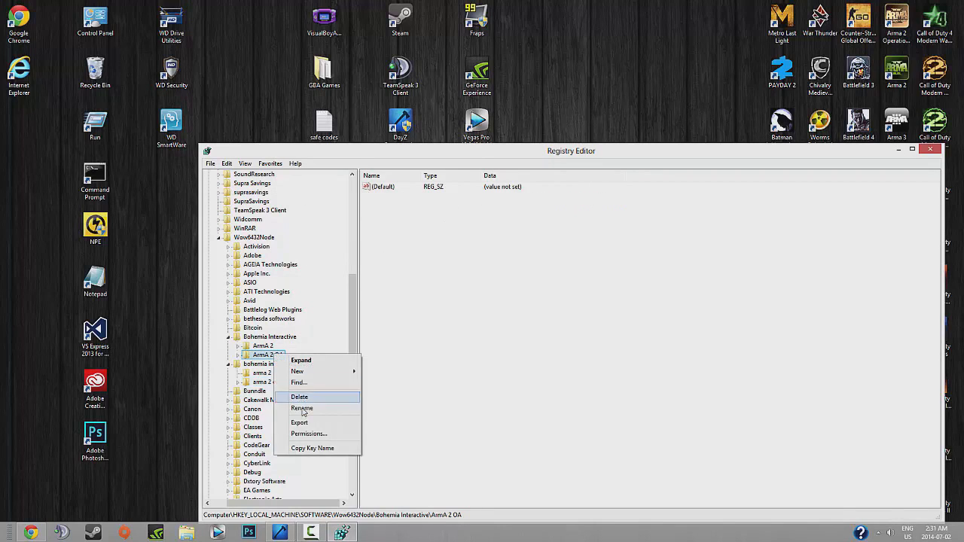
click(300, 397)
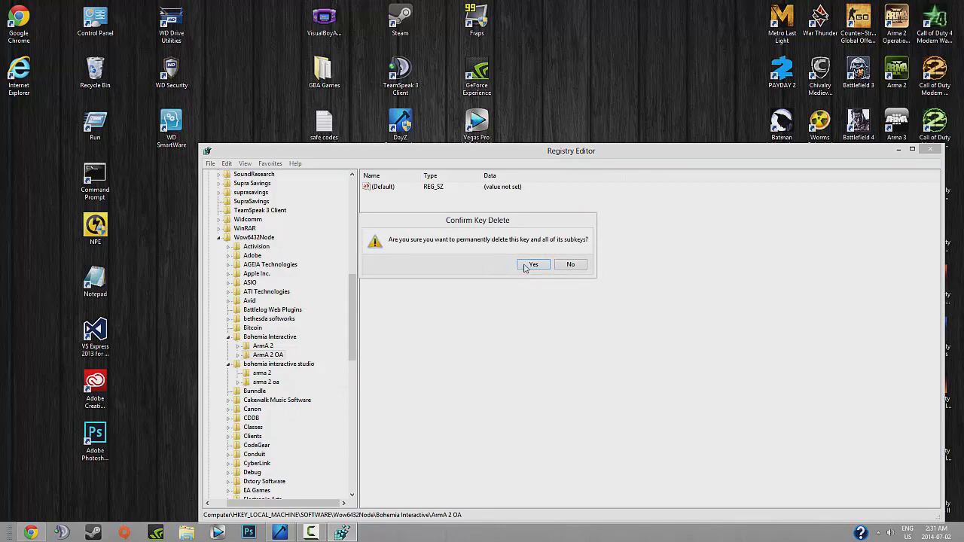
click(529, 265)
right_click(263, 376)
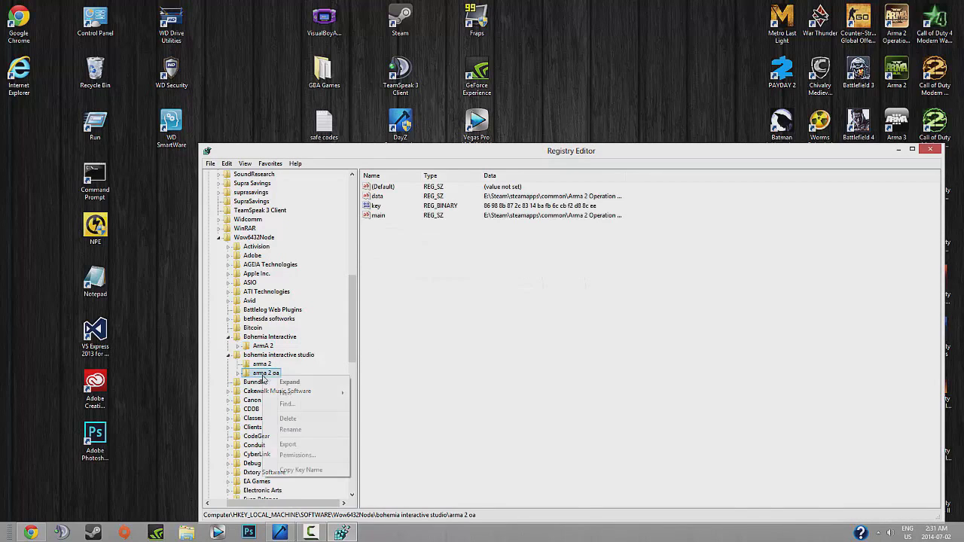
click(302, 419)
click(532, 265)
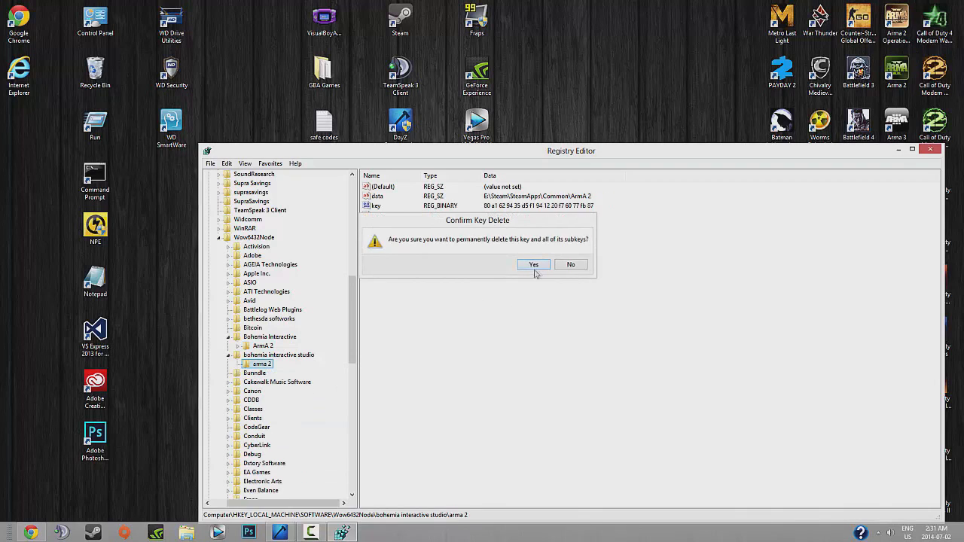
click(931, 149)
Open Steam and verify the integrity of the game cache for Arma 2: Operation Arrowhead, then close its properties
double_click(393, 35)
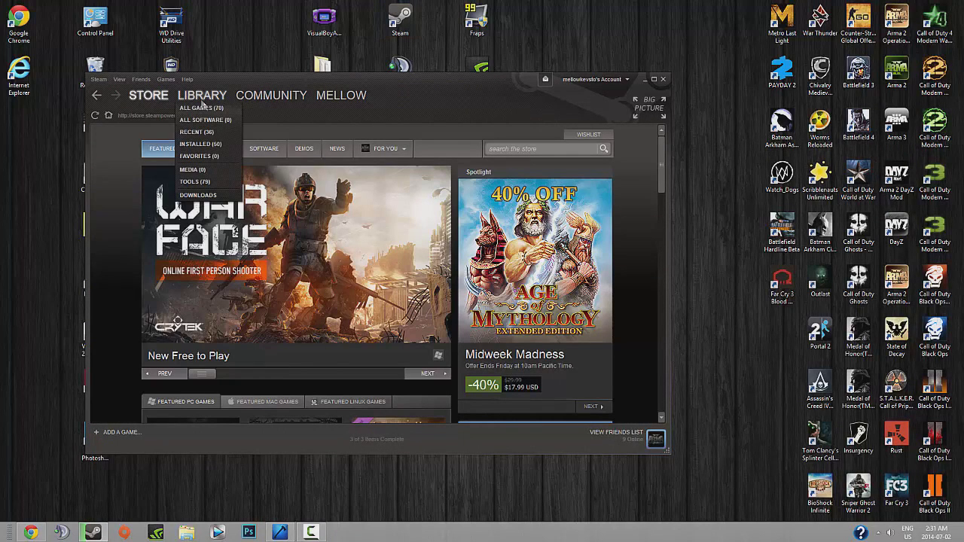
click(236, 117)
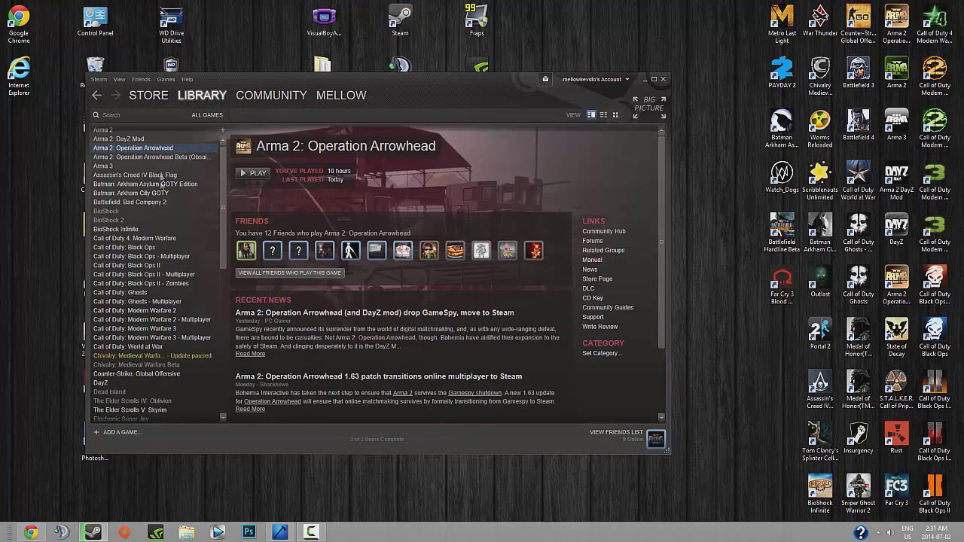
right_click(170, 148)
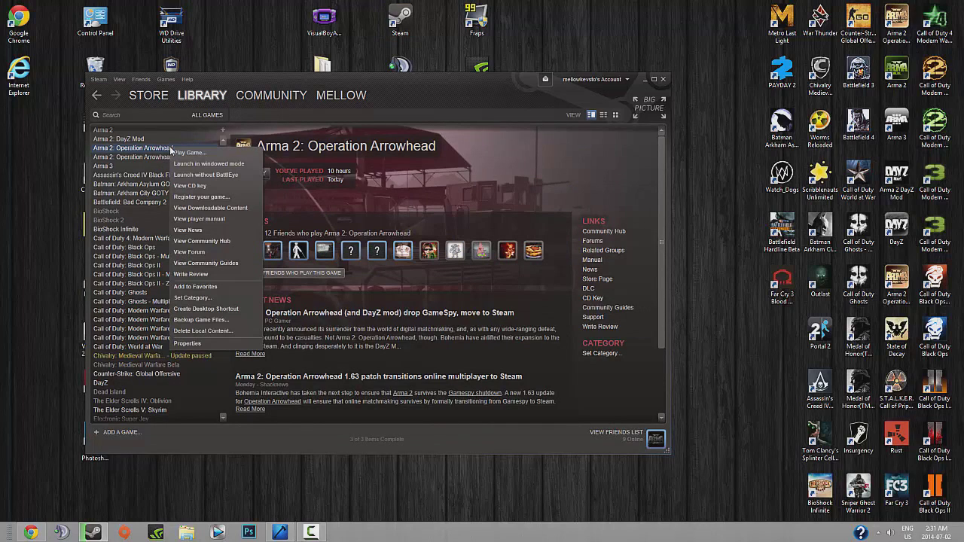
click(187, 344)
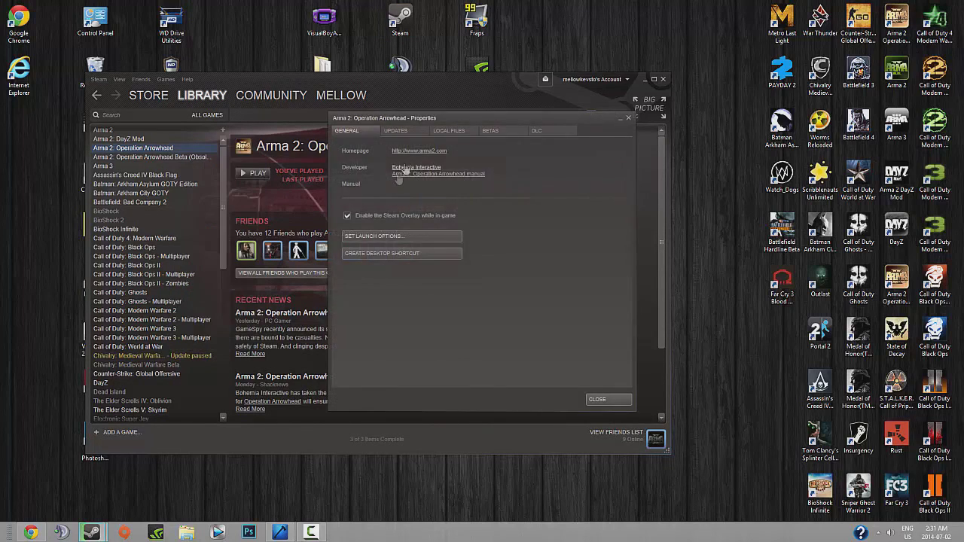
click(467, 131)
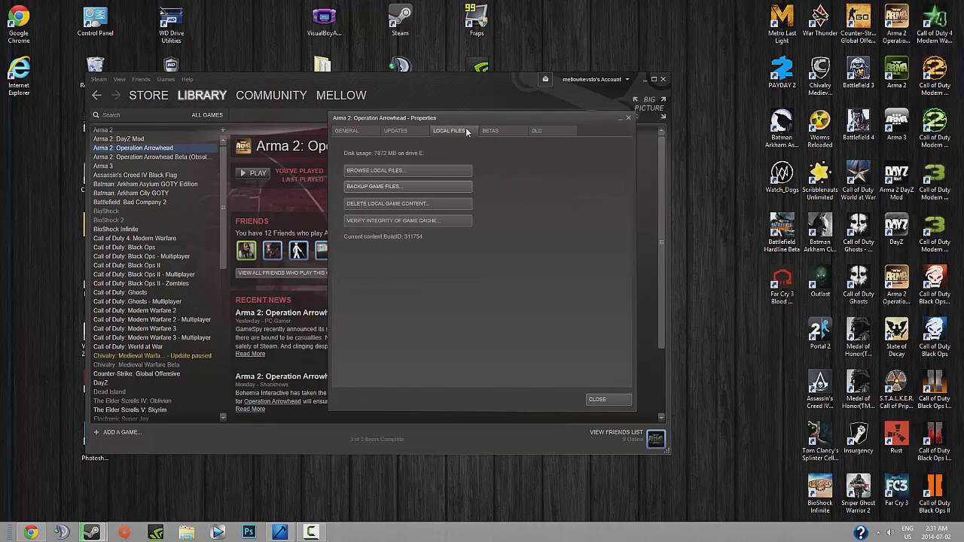
click(438, 220)
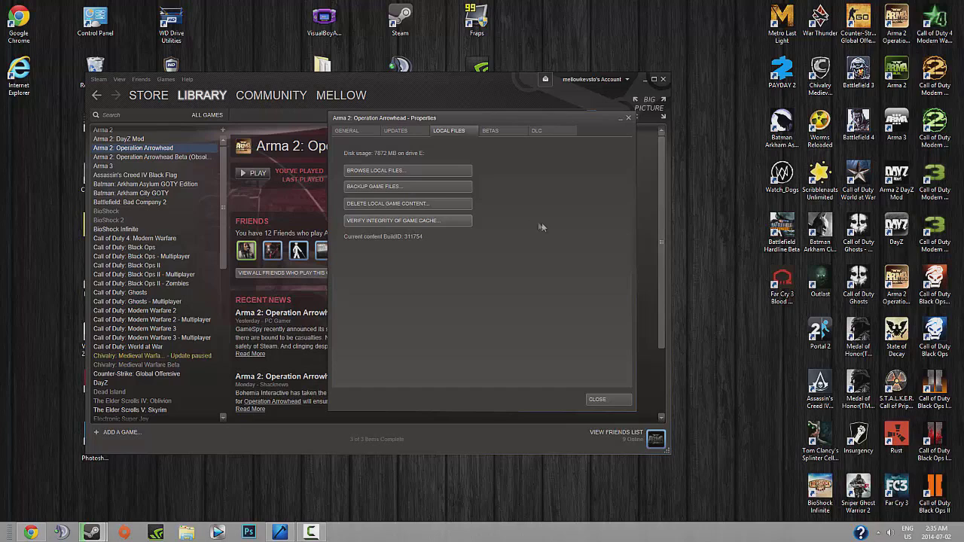
click(896, 21)
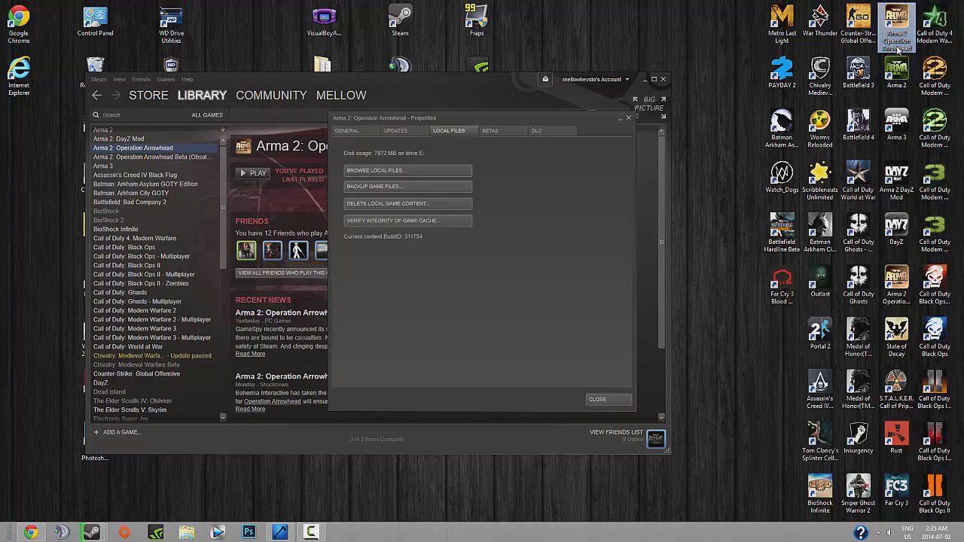
click(614, 399)
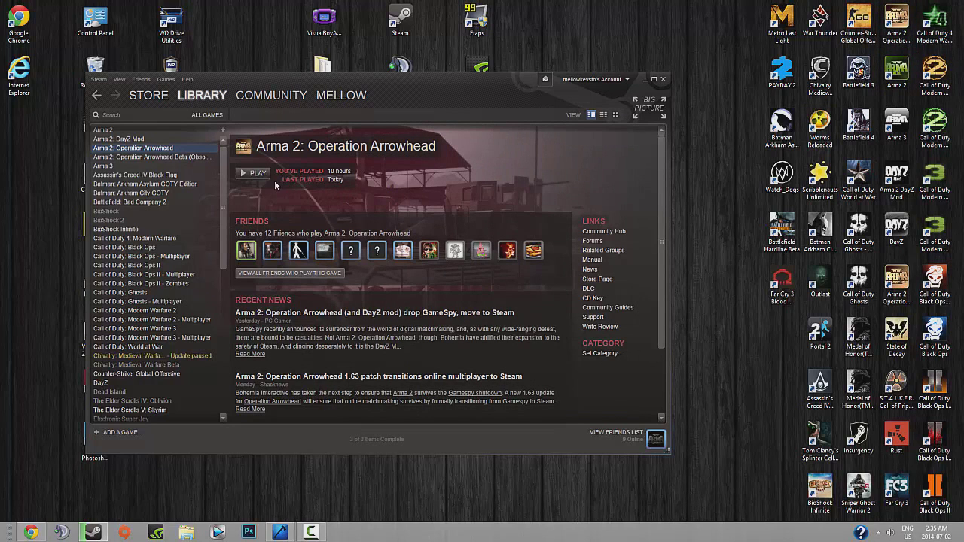
Bring the minimized DayZ Commander window back up and close the program
click(909, 31)
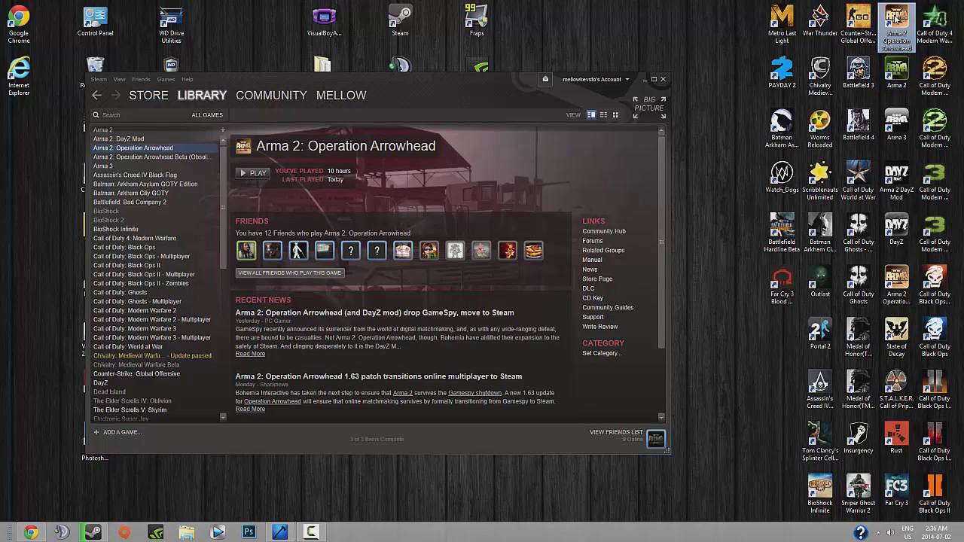
click(280, 532)
click(704, 116)
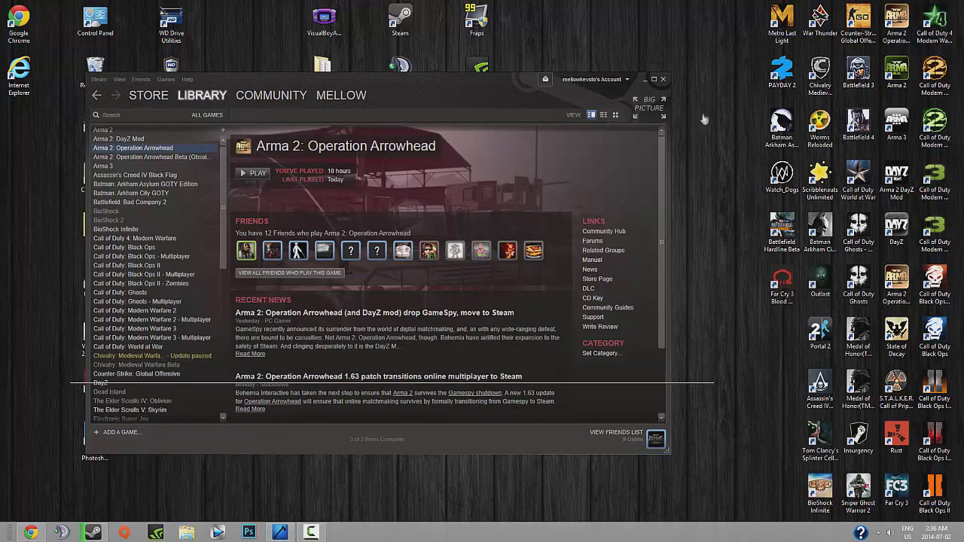
Minimize Steam, try to install Arma 2 build 103718 through DayZ Commander, then dismiss the patch dialogs and minimize the program
click(644, 81)
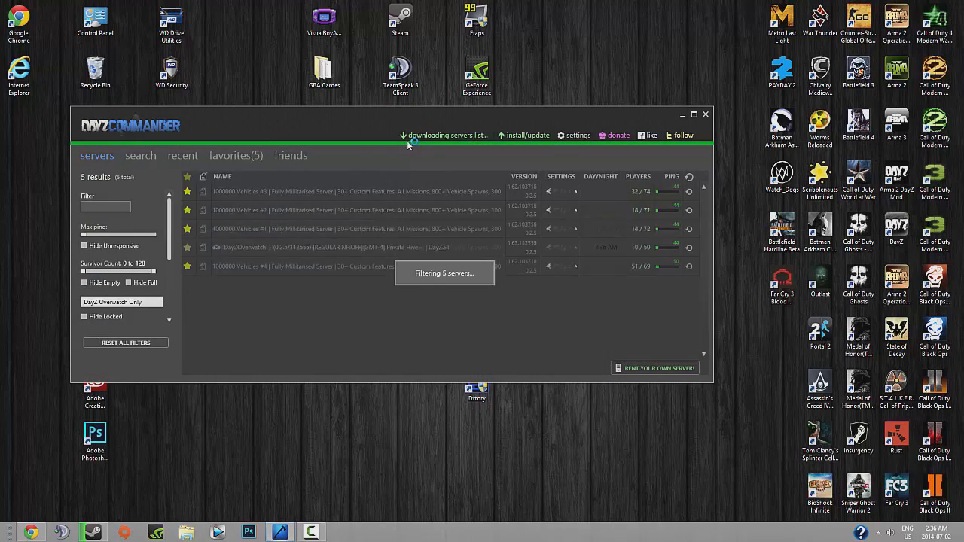
click(528, 136)
click(646, 179)
click(633, 188)
click(682, 178)
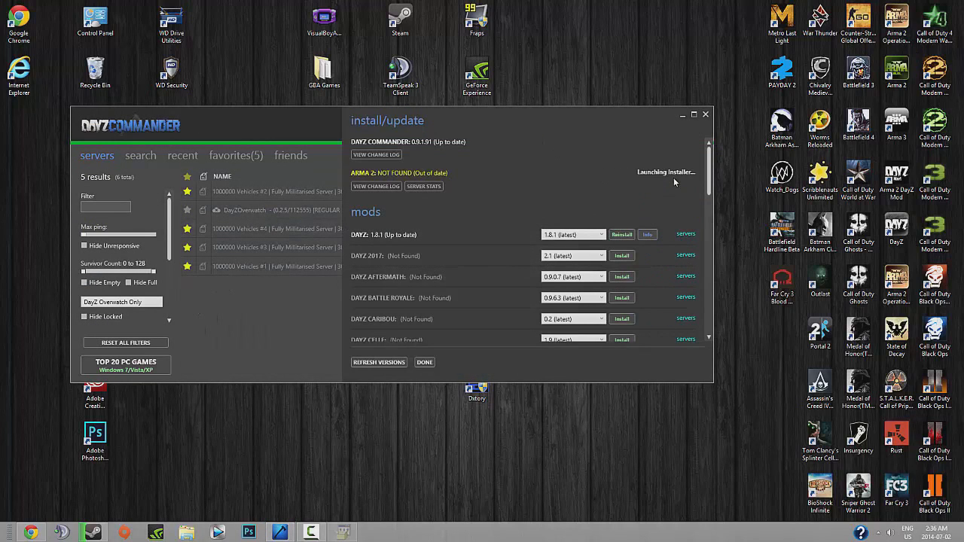
click(526, 300)
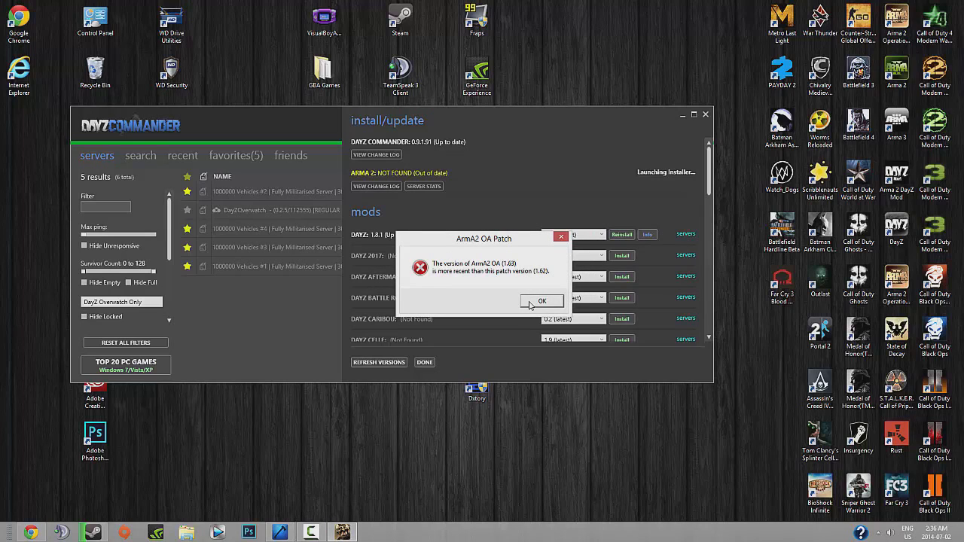
click(530, 302)
click(505, 301)
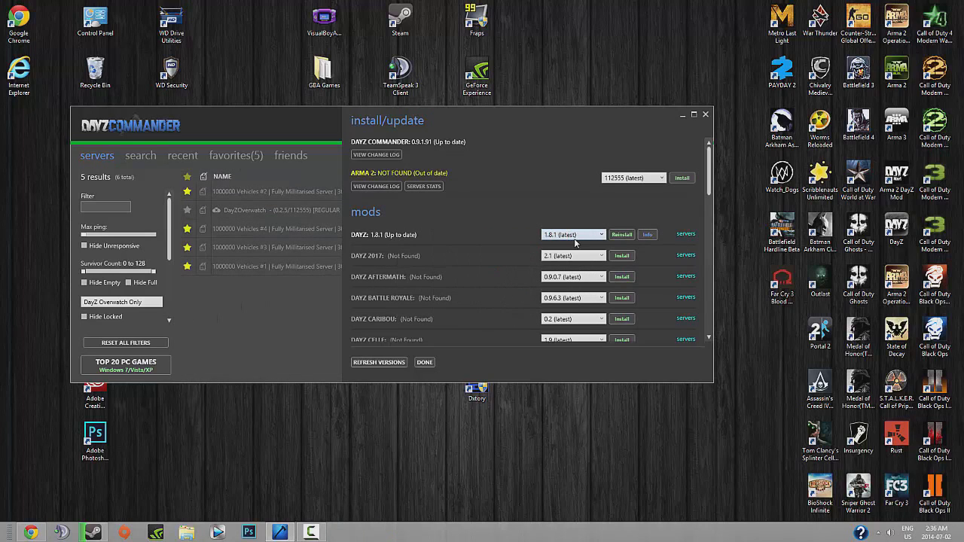
click(425, 362)
click(681, 115)
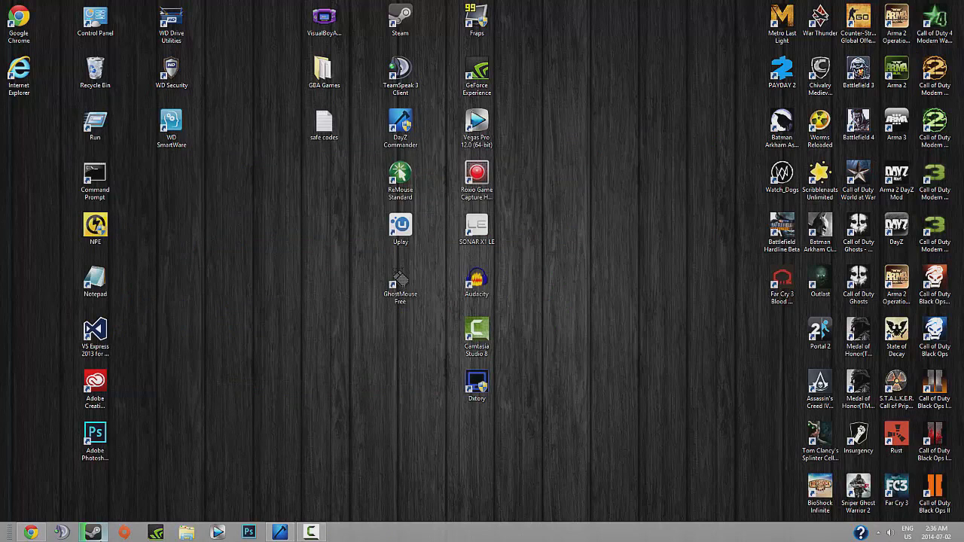
Open the properties of Arma 2: Operation Arrowhead Beta (Obsolete) in Steam and review its updates, local files and betas settings
click(93, 532)
click(180, 157)
right_click(180, 158)
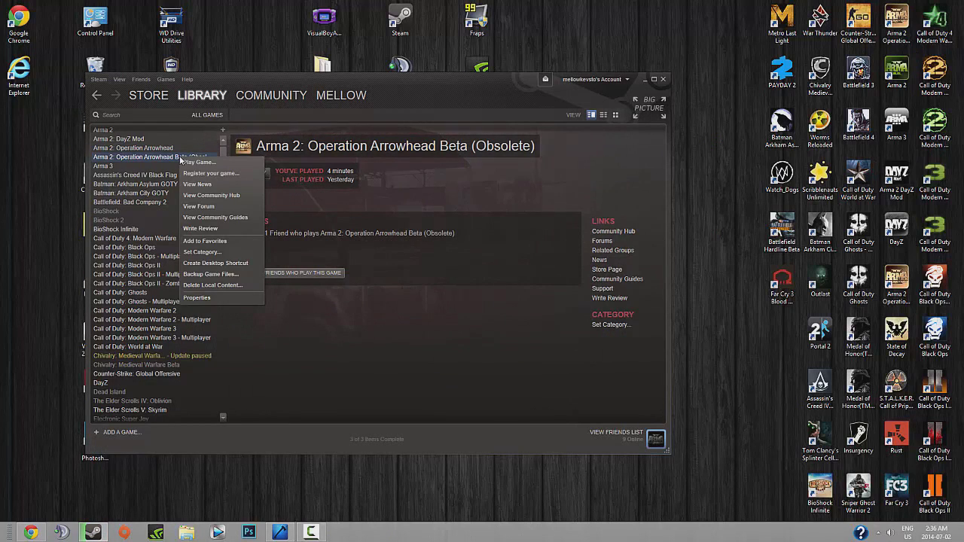
click(225, 297)
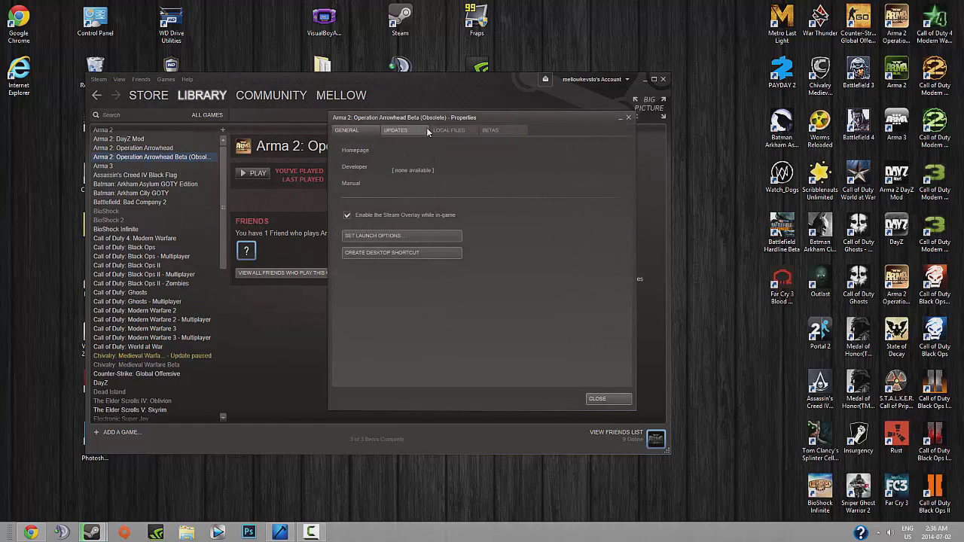
click(396, 130)
click(449, 130)
click(491, 131)
click(609, 398)
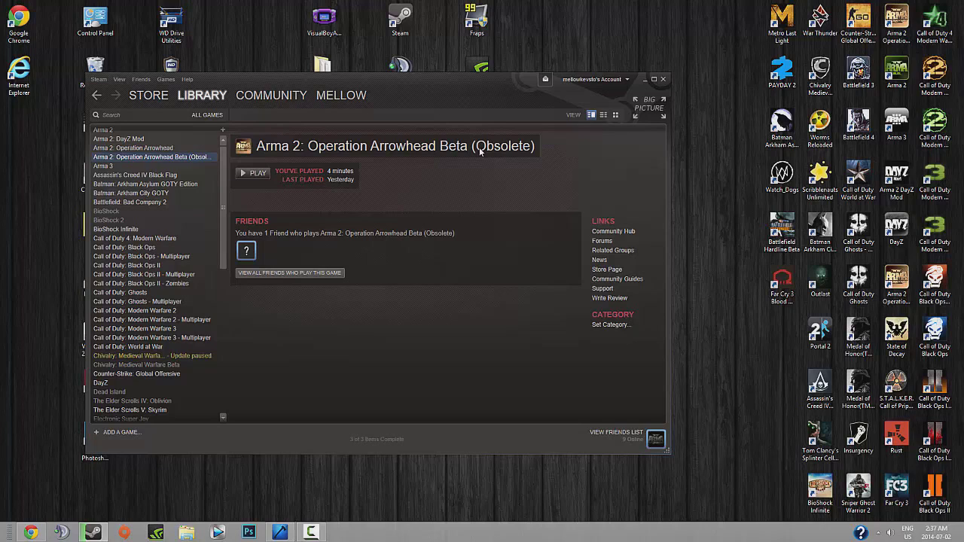
Opt Arma 2: Operation Arrowhead Beta (Obsolete) into the beta108074 program and close its properties
right_click(125, 156)
click(143, 298)
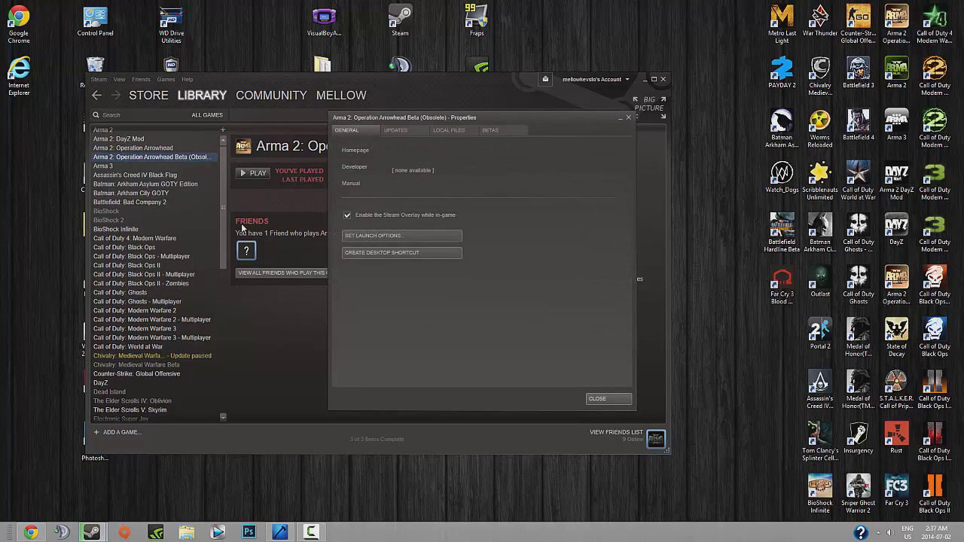
click(452, 130)
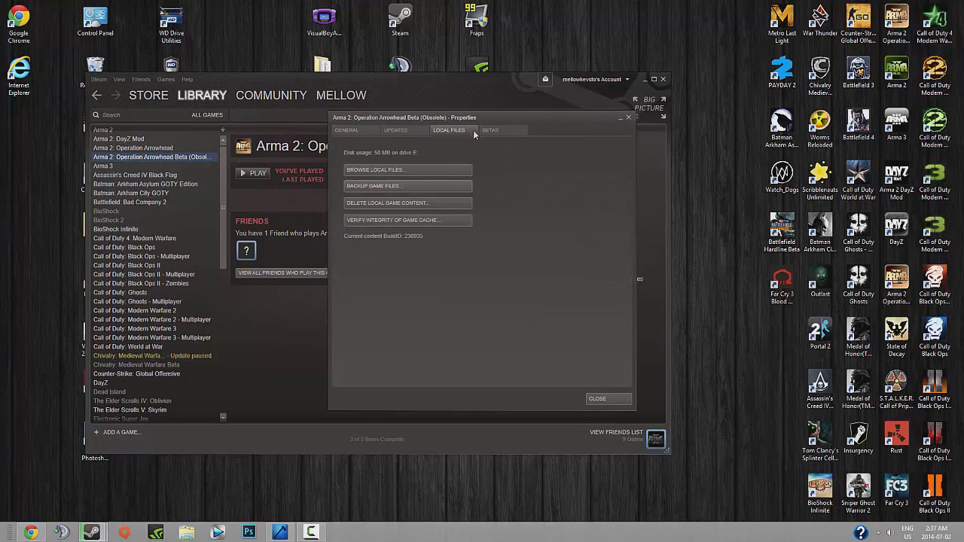
click(490, 131)
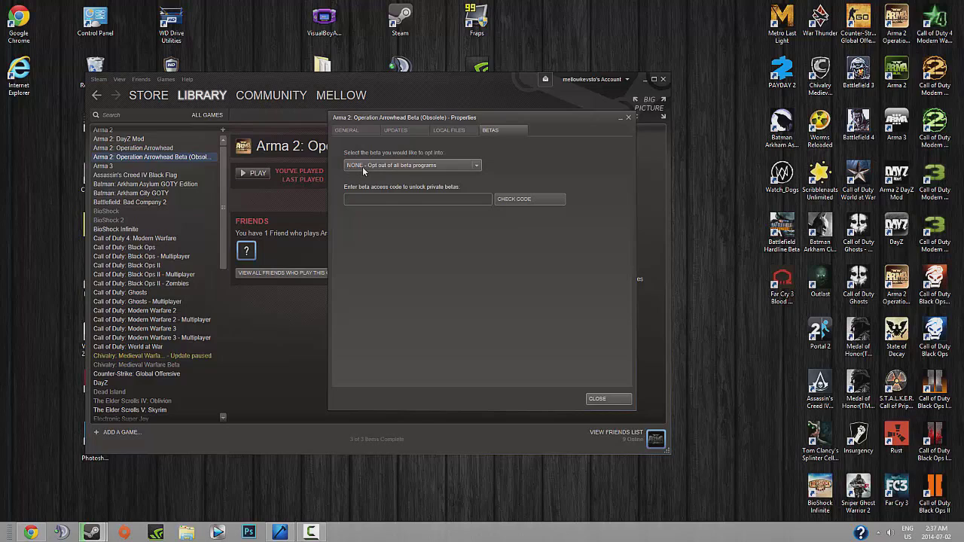
click(476, 166)
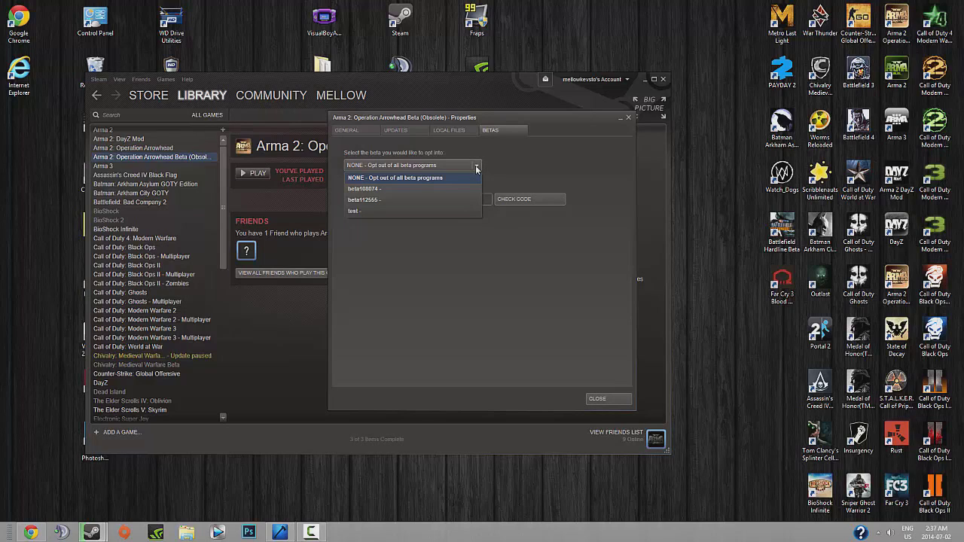
click(384, 189)
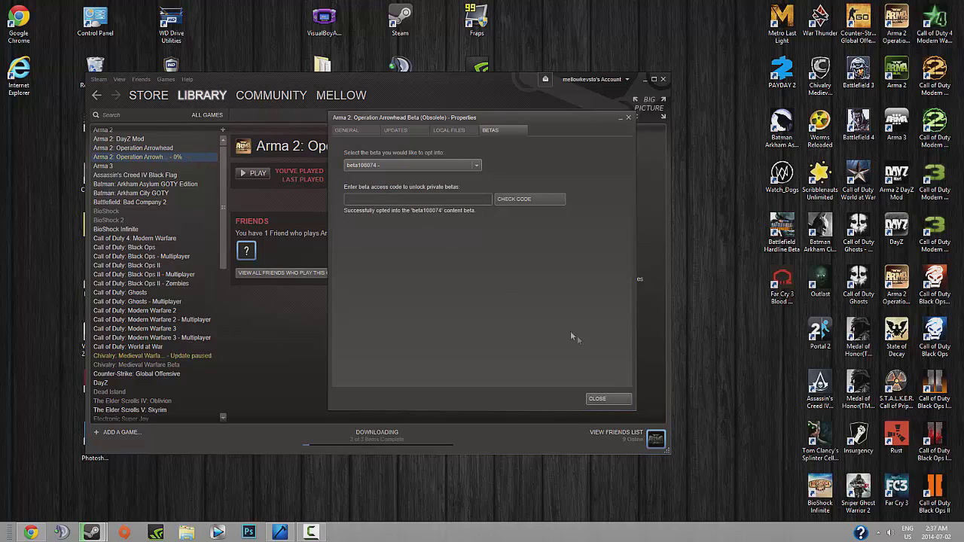
click(602, 398)
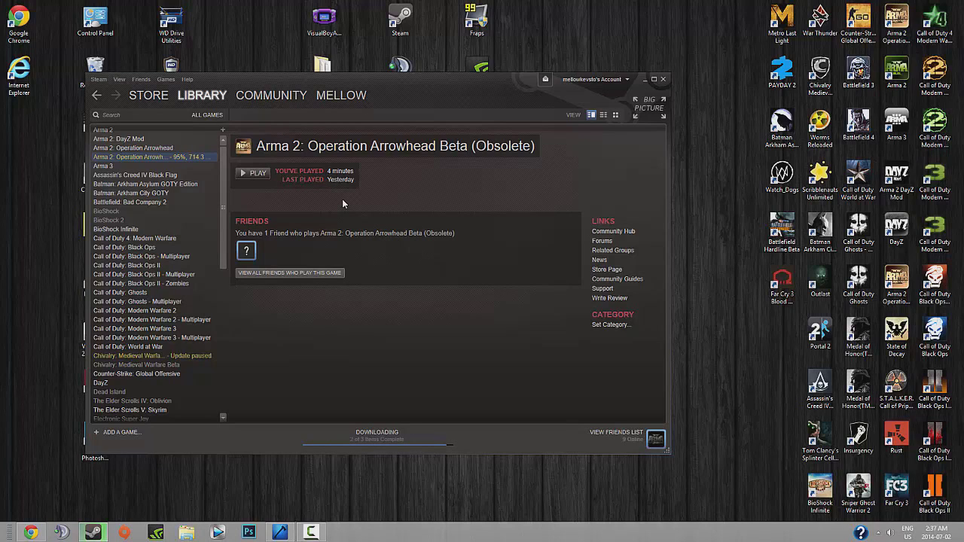
Close DayZ Commander, minimize Steam, then relaunch DayZ Commander and enlarge its window to show the full server columns
right_click(280, 533)
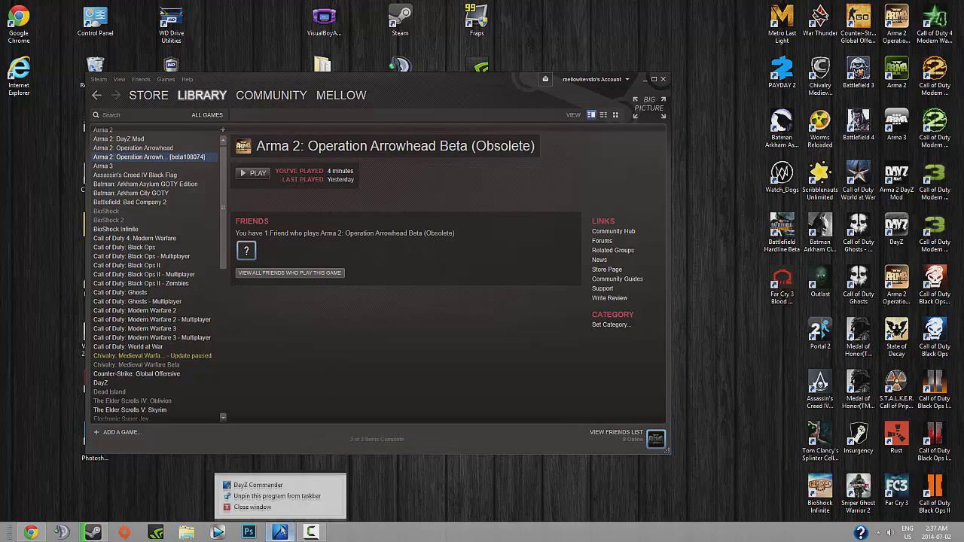
click(271, 510)
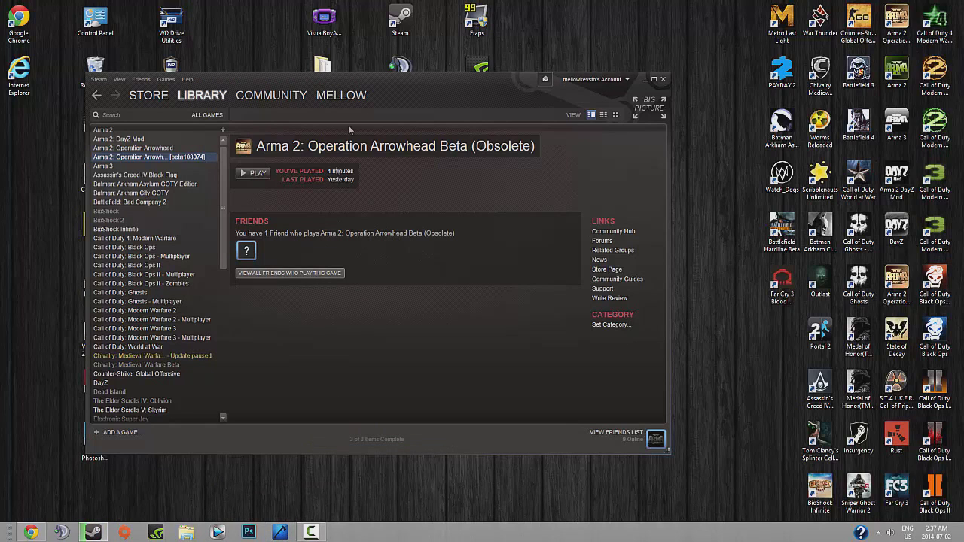
click(642, 80)
double_click(400, 124)
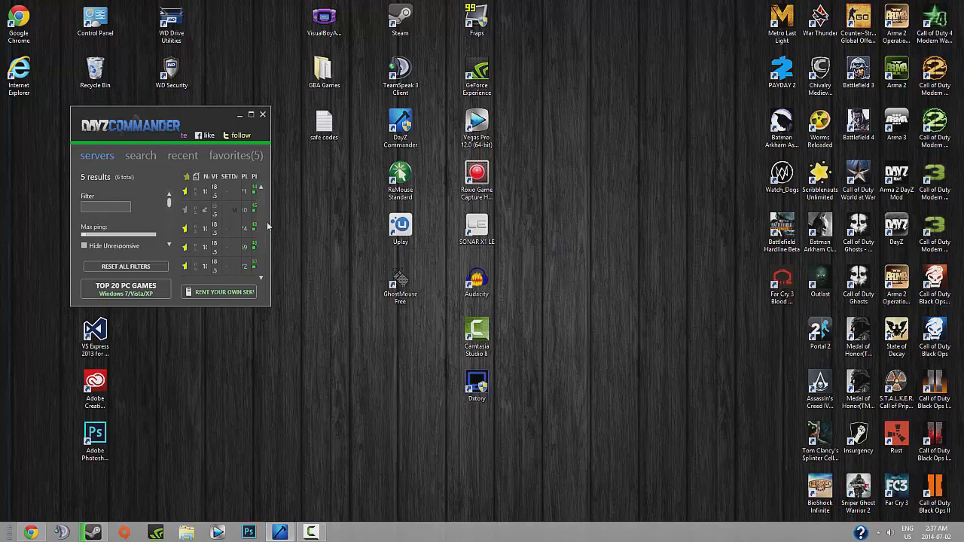
double_click(212, 120)
double_click(448, 26)
drag(267, 303, 708, 371)
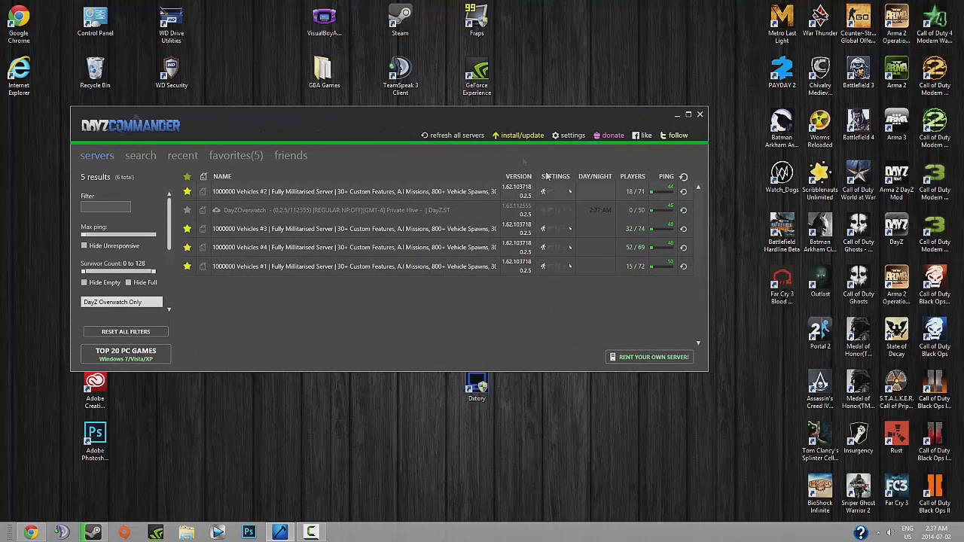
Check the installed Arma 2 version and the selectable builds in DayZ Commander's install/update view, then leave it
click(498, 137)
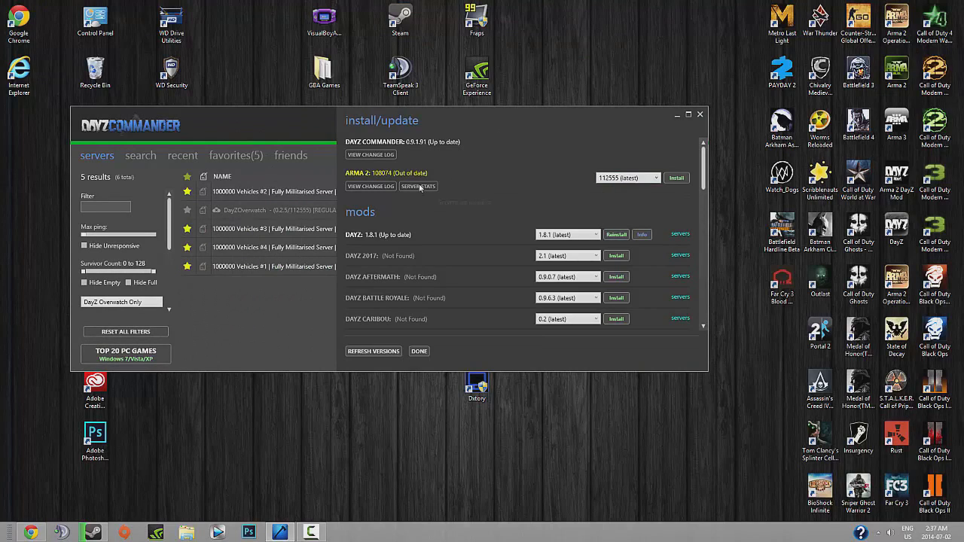
click(623, 179)
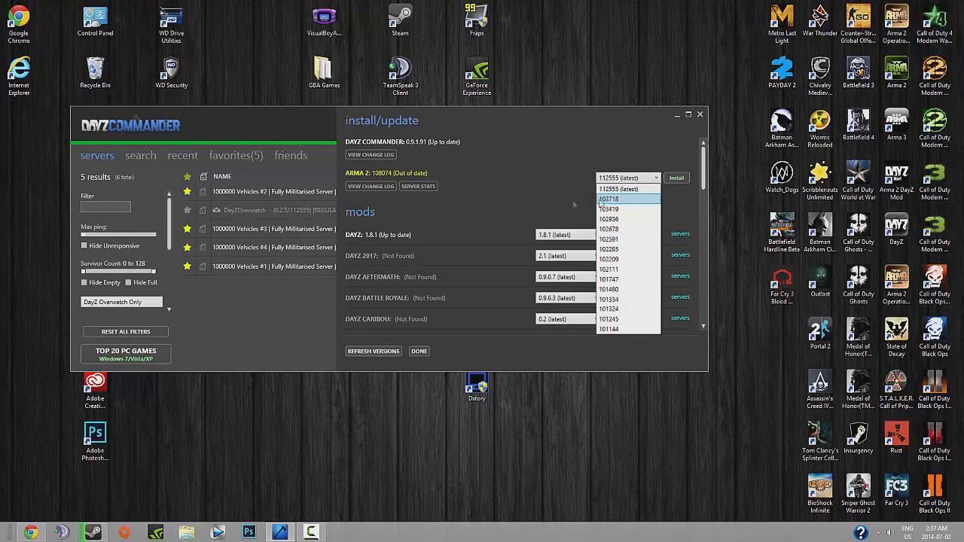
click(547, 208)
click(419, 350)
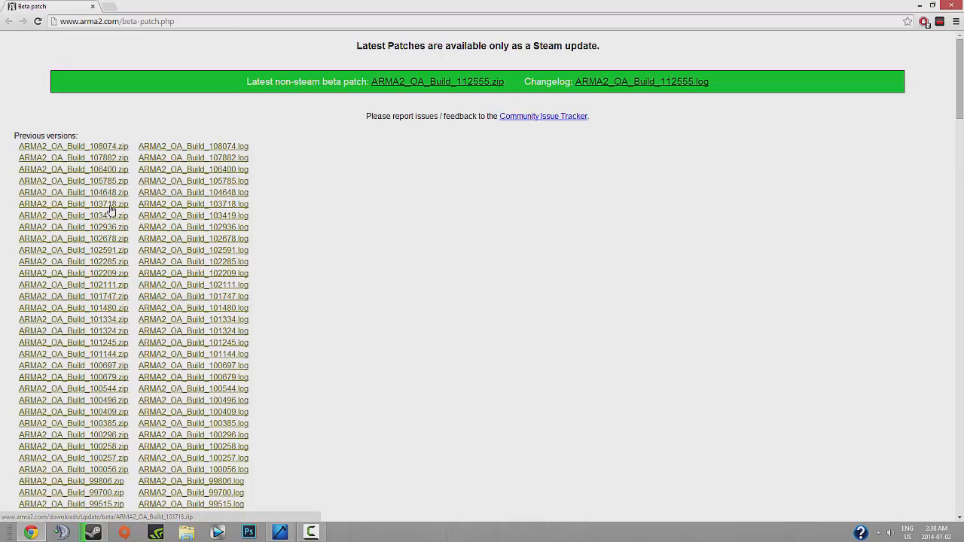
Download ARMA2_OA_Build_103718.zip from the previous versions on the Arma 2 beta patch page in Chrome
drag(251, 205, 16, 208)
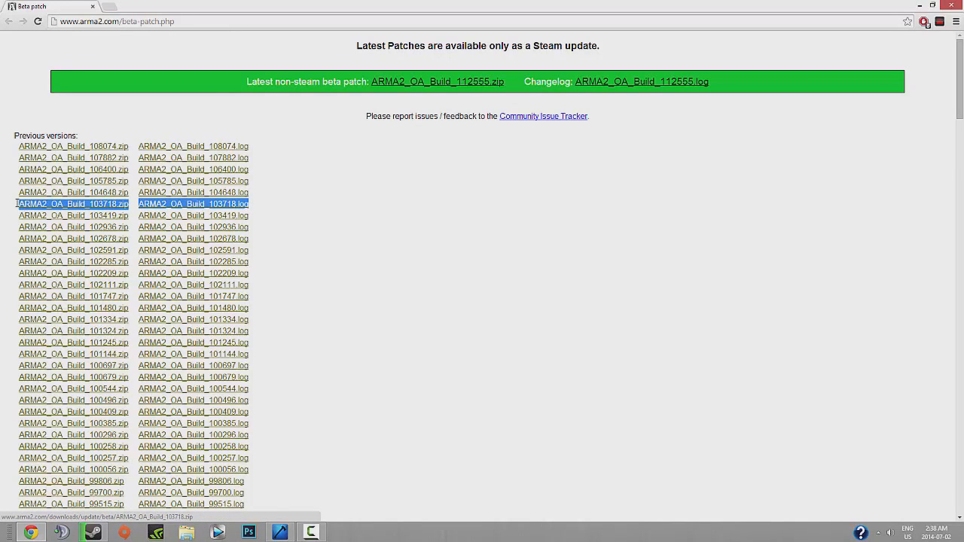
click(296, 206)
click(84, 202)
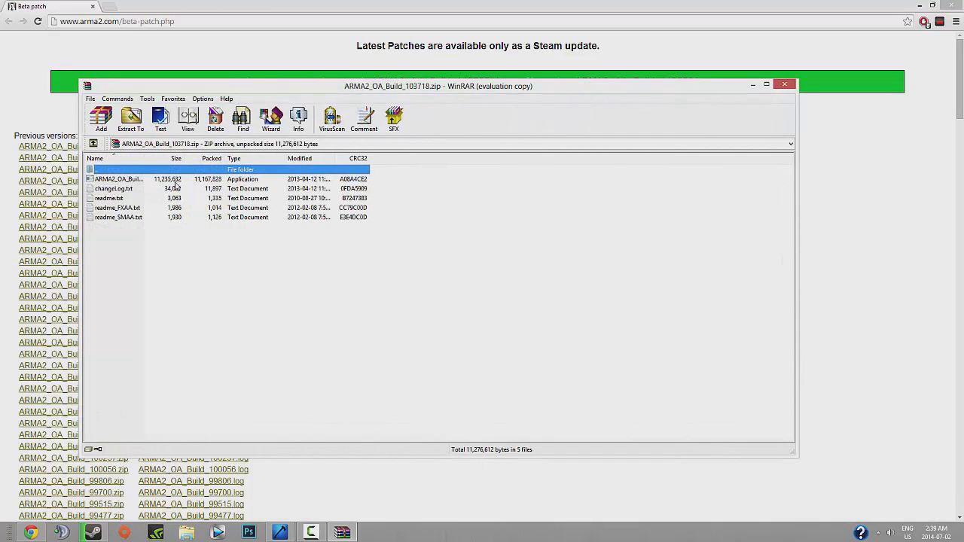
Run ARMA2_OA_Build_103718.exe from the downloaded archive, replacing the existing extracted file, and complete the ArmA2 OA patch
click(482, 274)
click(129, 182)
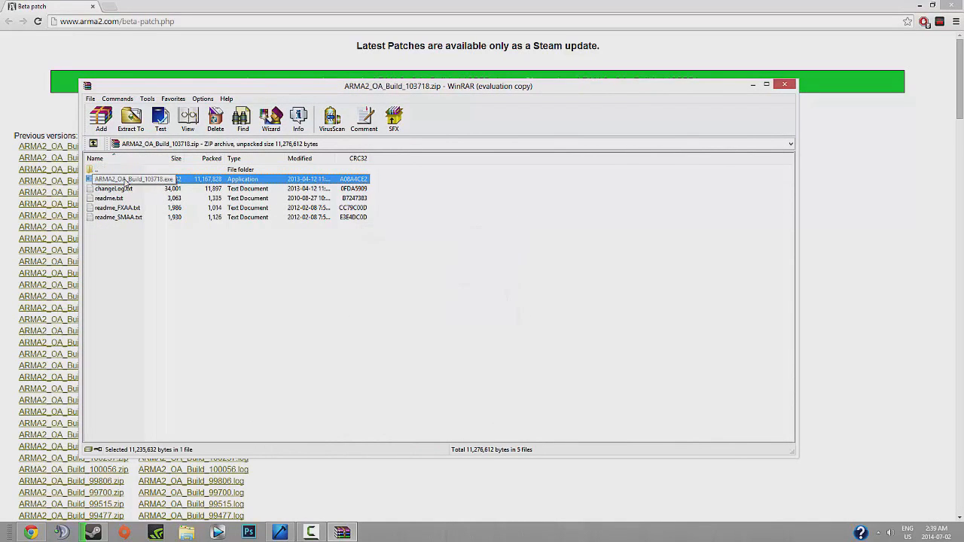
double_click(236, 181)
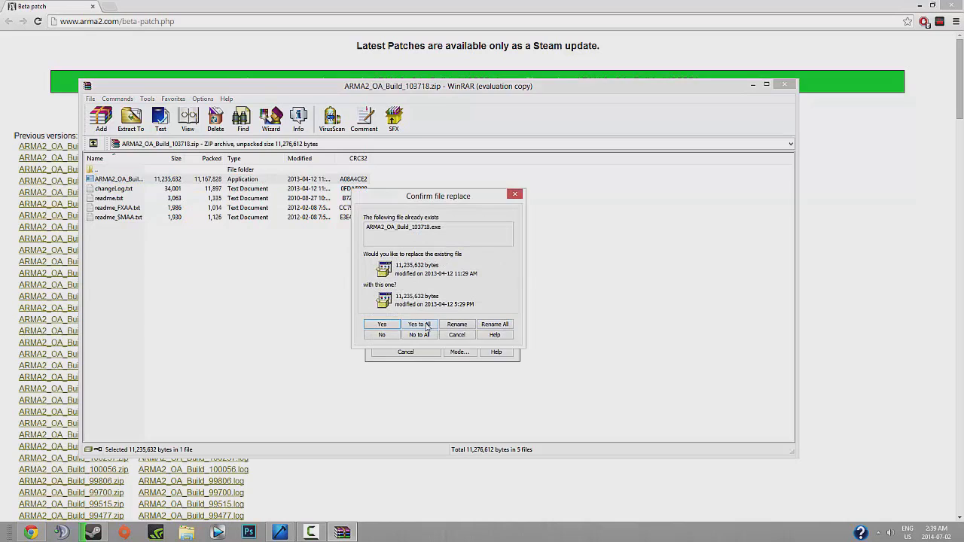
click(486, 324)
click(519, 301)
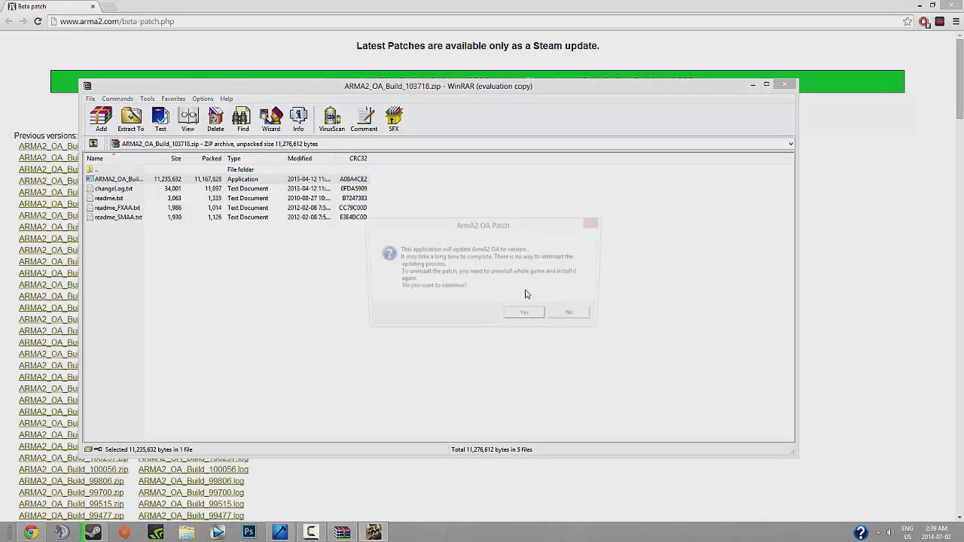
click(519, 316)
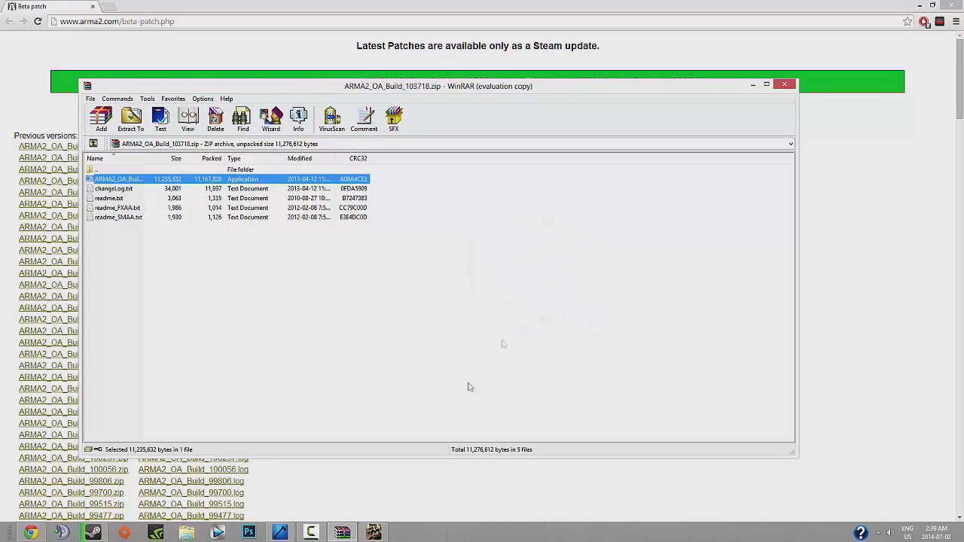
mouse_move(372, 533)
click(503, 302)
click(482, 332)
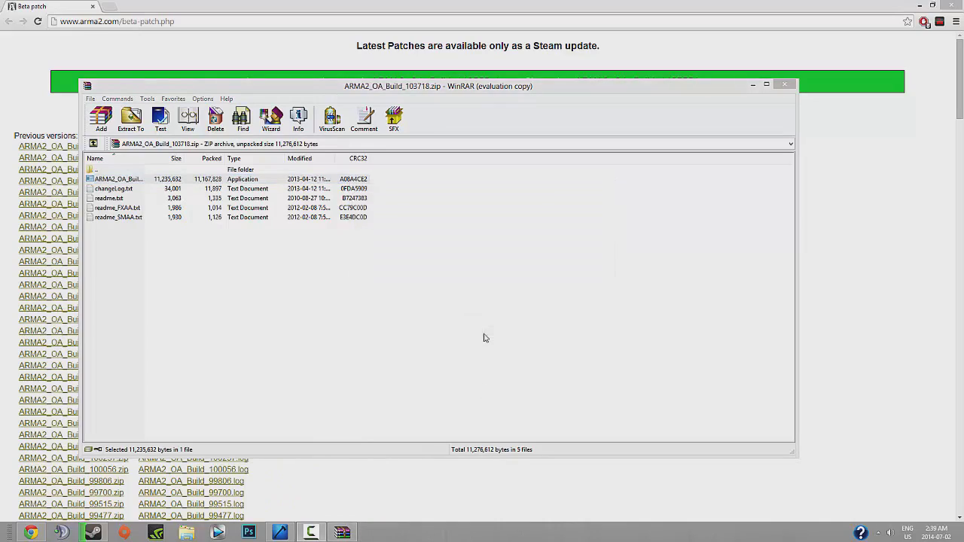
Minimize the archive and browser windows, then close the running DayZ Commander and start it again
click(752, 84)
click(922, 5)
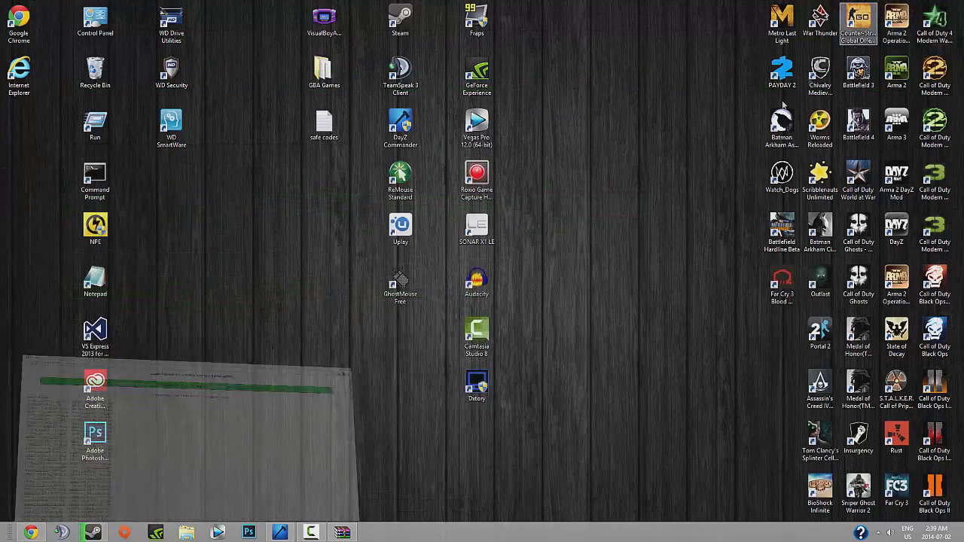
click(279, 533)
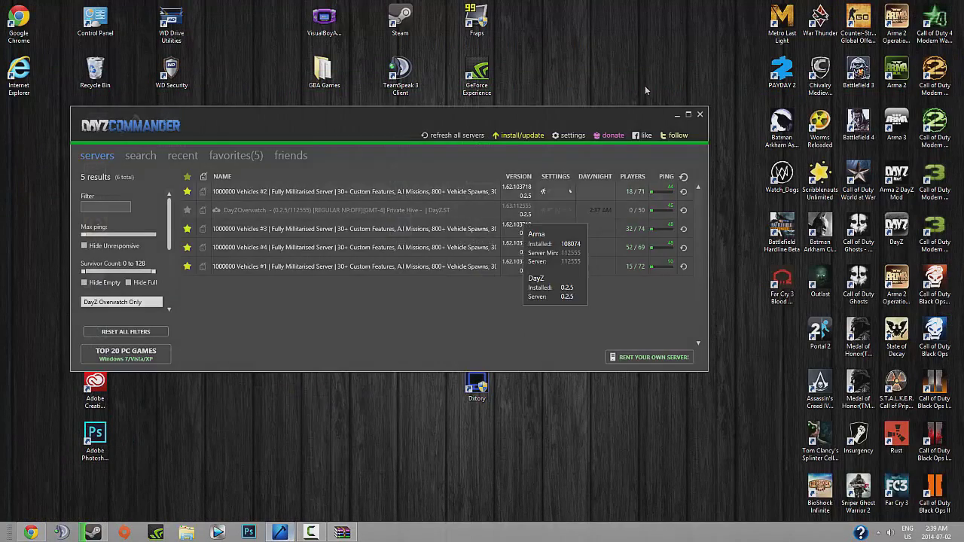
click(699, 114)
double_click(406, 126)
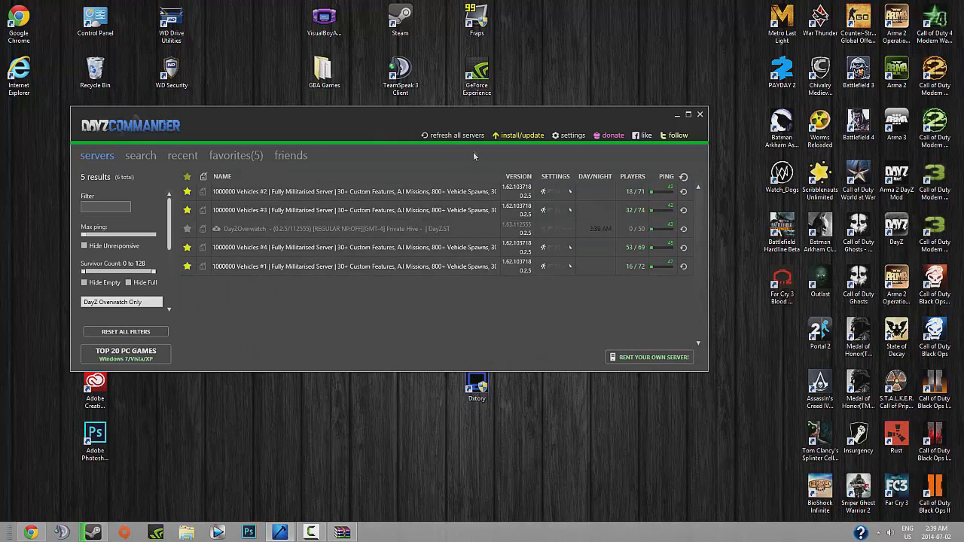
Compare the installed Arma version with the requirements of the favorite servers, then close DayZ Commander
click(233, 154)
mouse_move(518, 209)
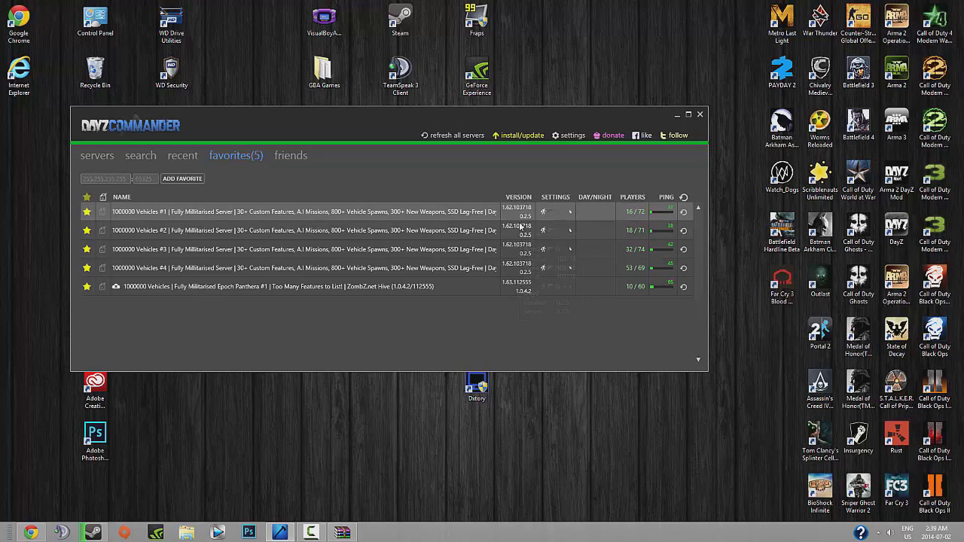
mouse_move(520, 230)
click(699, 114)
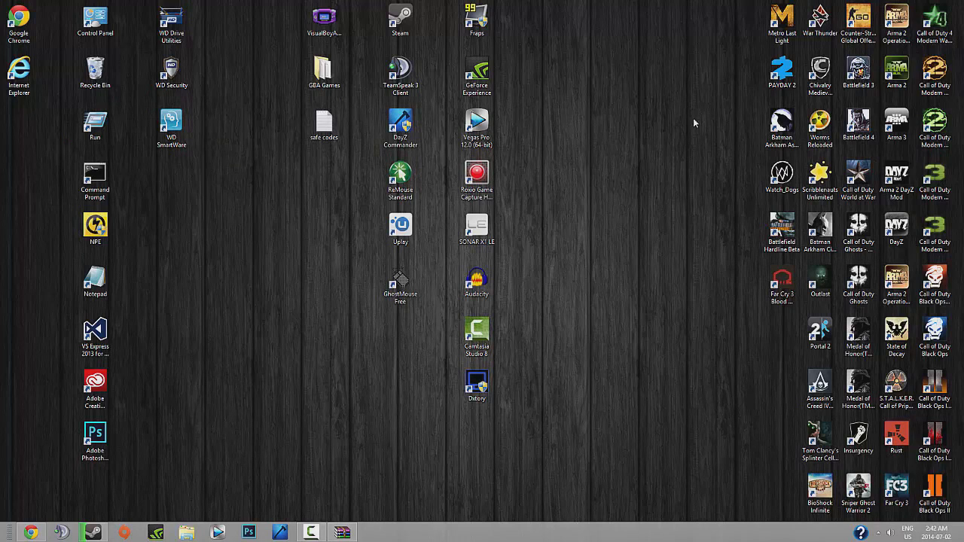